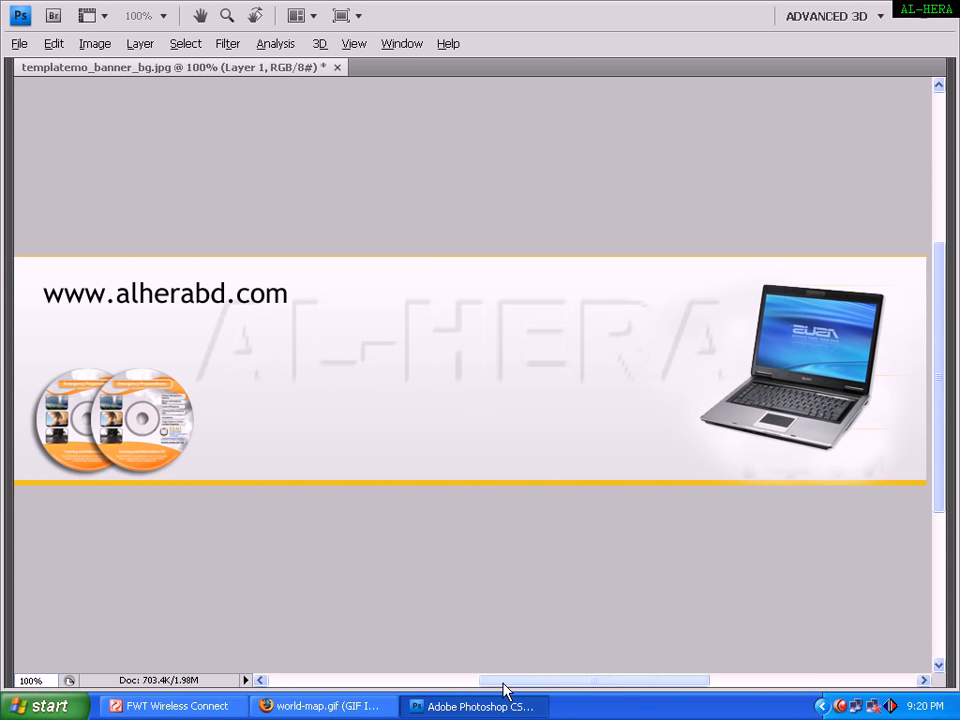
drag(505, 687, 541, 686)
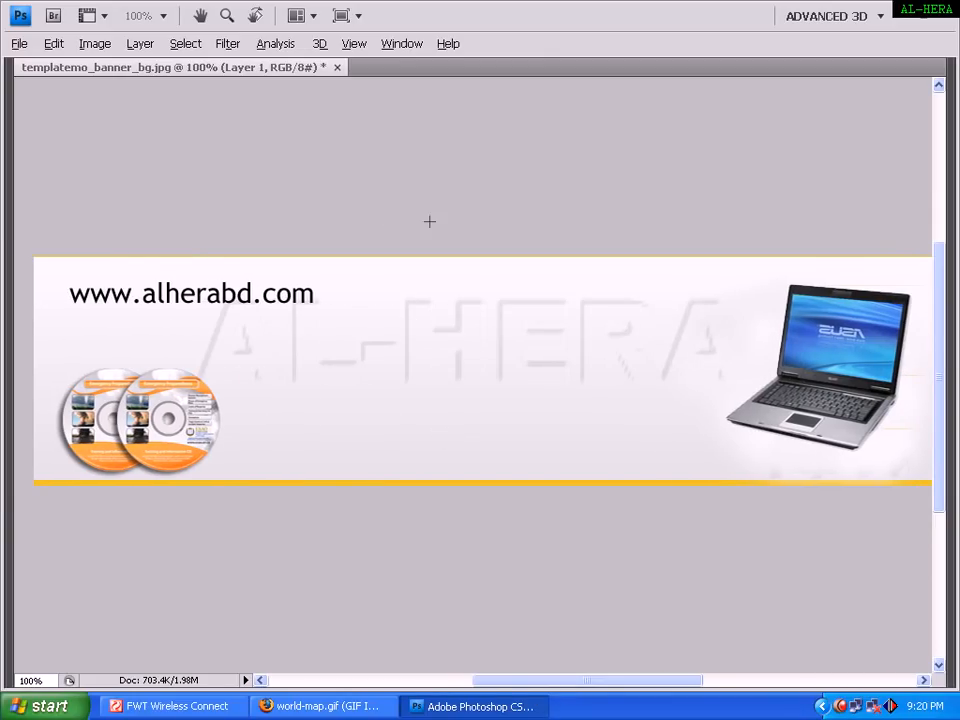
key(ctrl+minus)
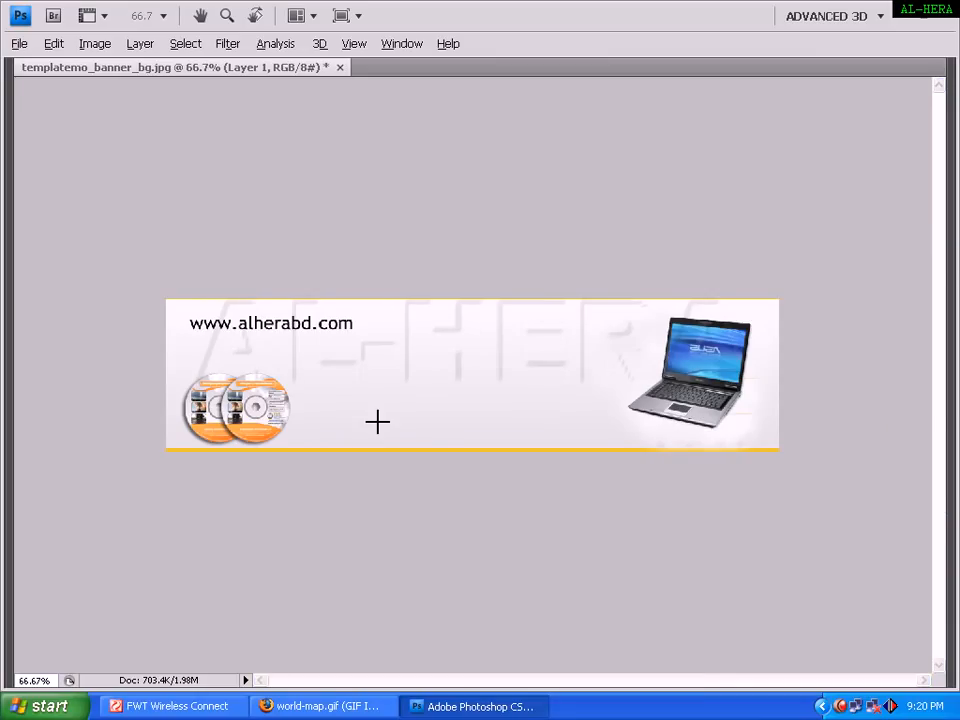
key(Tab)
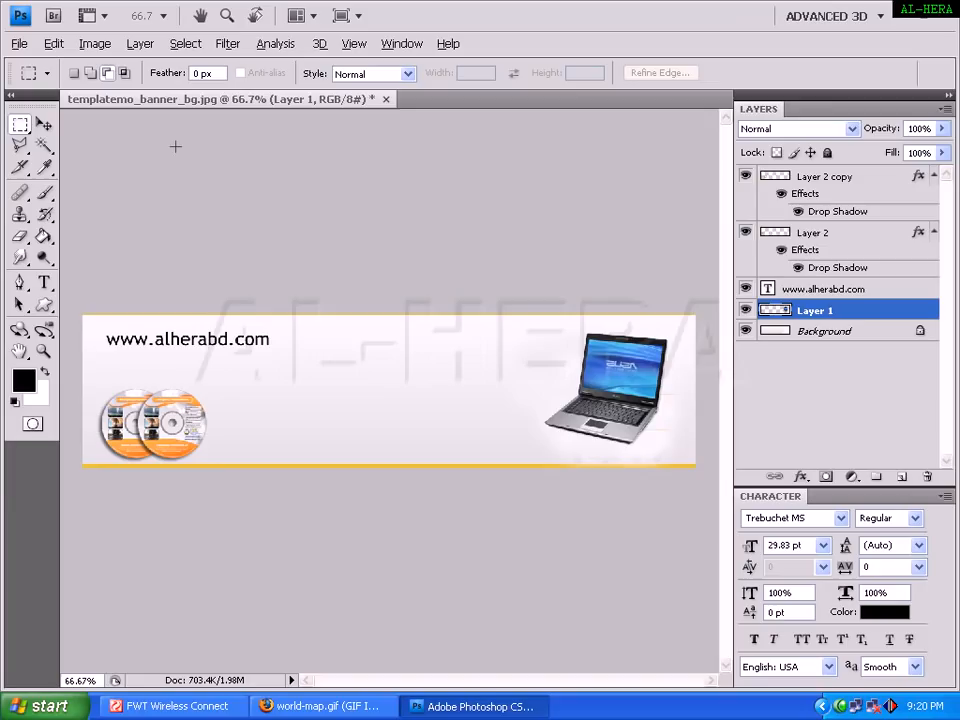
click(43, 120)
key(Tab)
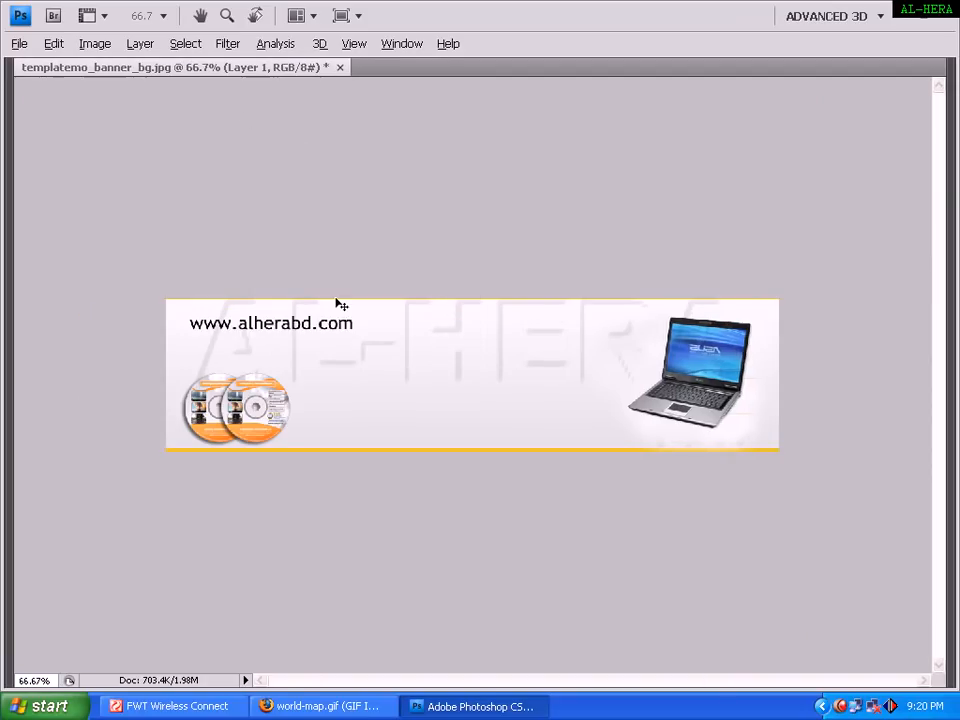
key(ctrl+1)
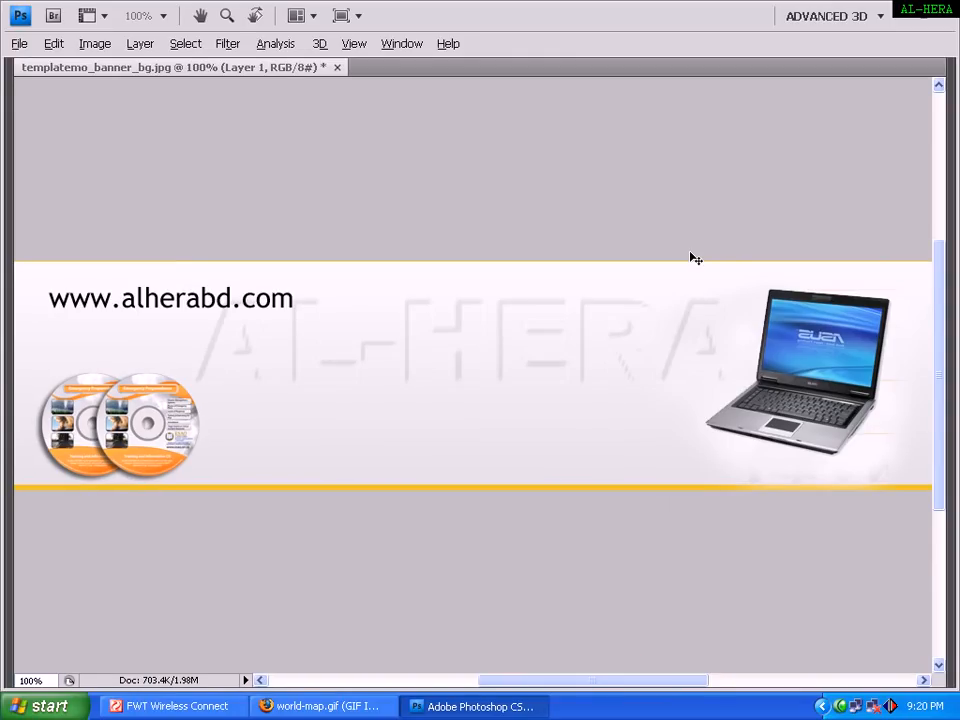
Check the pixel dimensions of the templatemo_banner_bg.jpg banner in Image Size without changing them
click(110, 45)
click(140, 168)
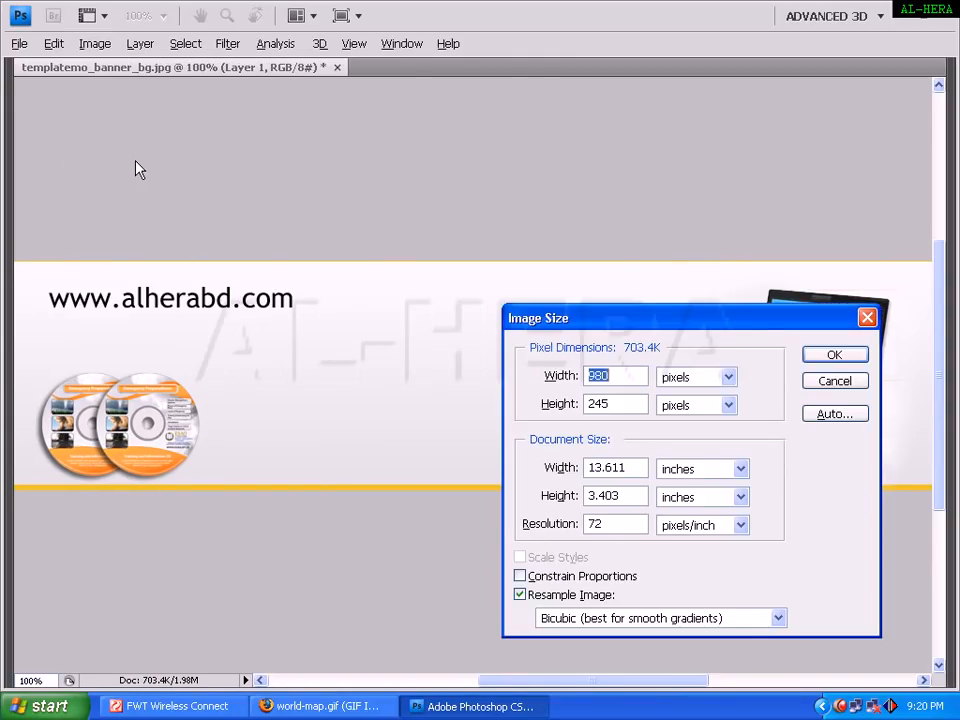
click(834, 384)
Create a new document 980 pixels wide and 250 pixels high at 72 pixels/inch with a white background
click(27, 46)
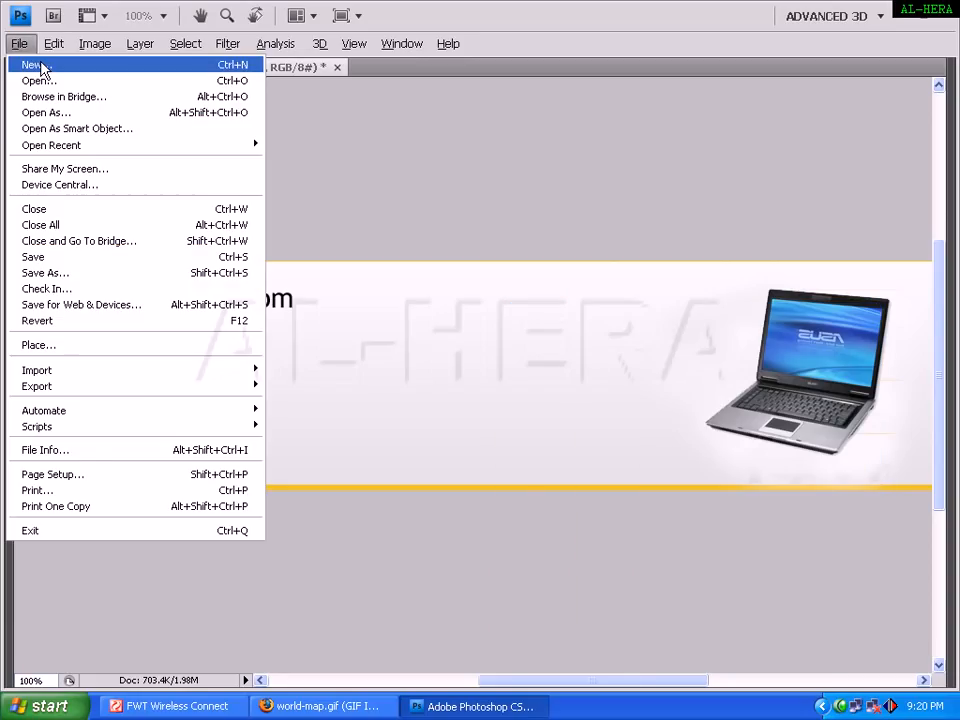
click(40, 66)
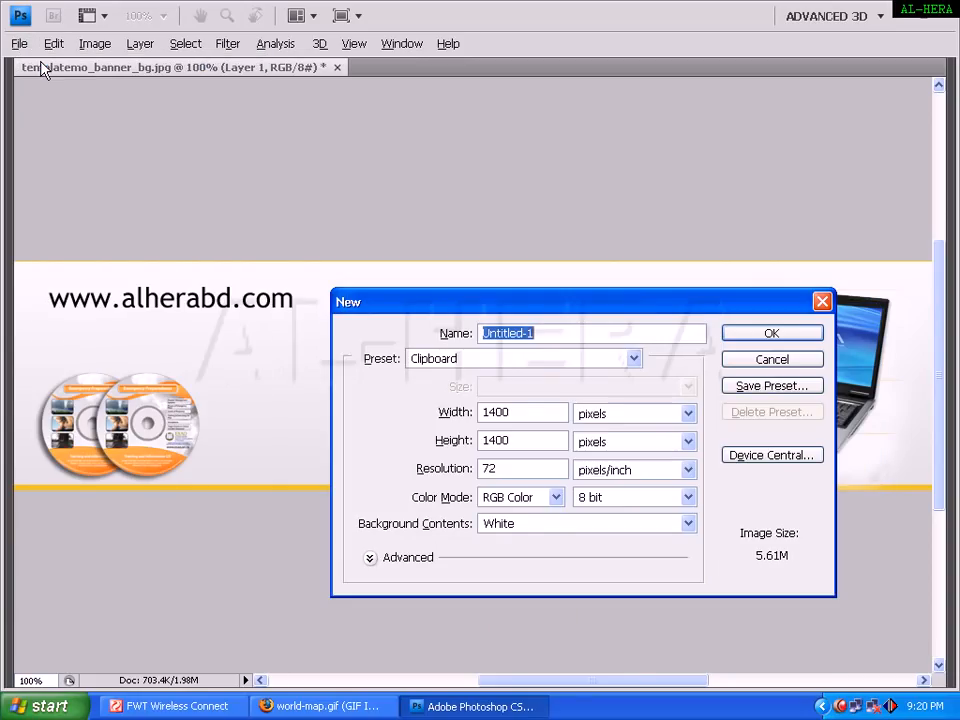
double_click(525, 413)
text(980)
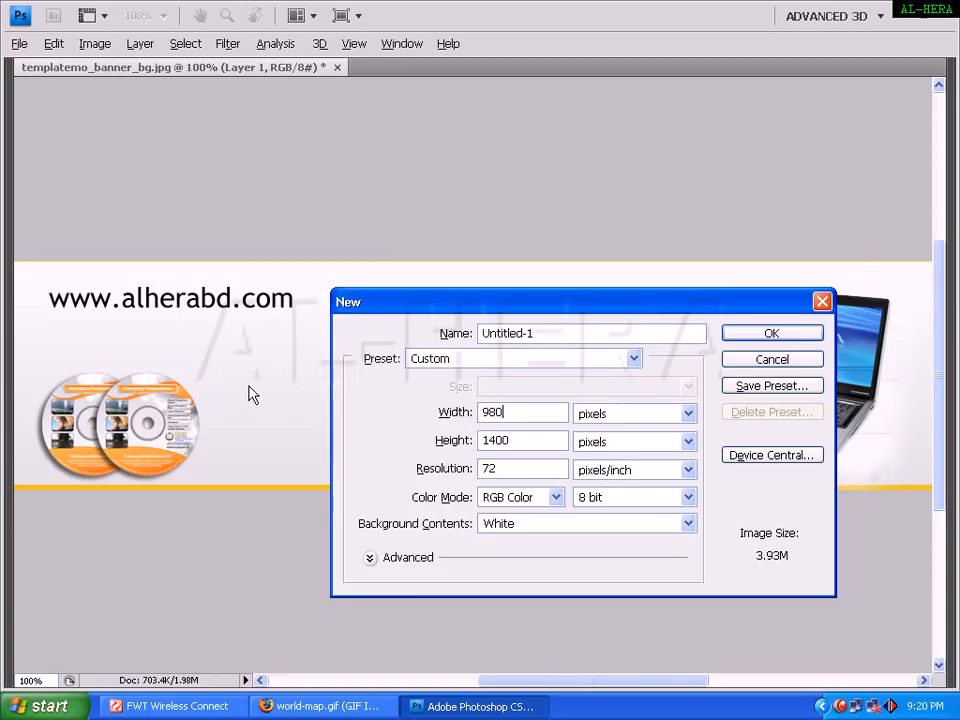
double_click(540, 442)
text(250)
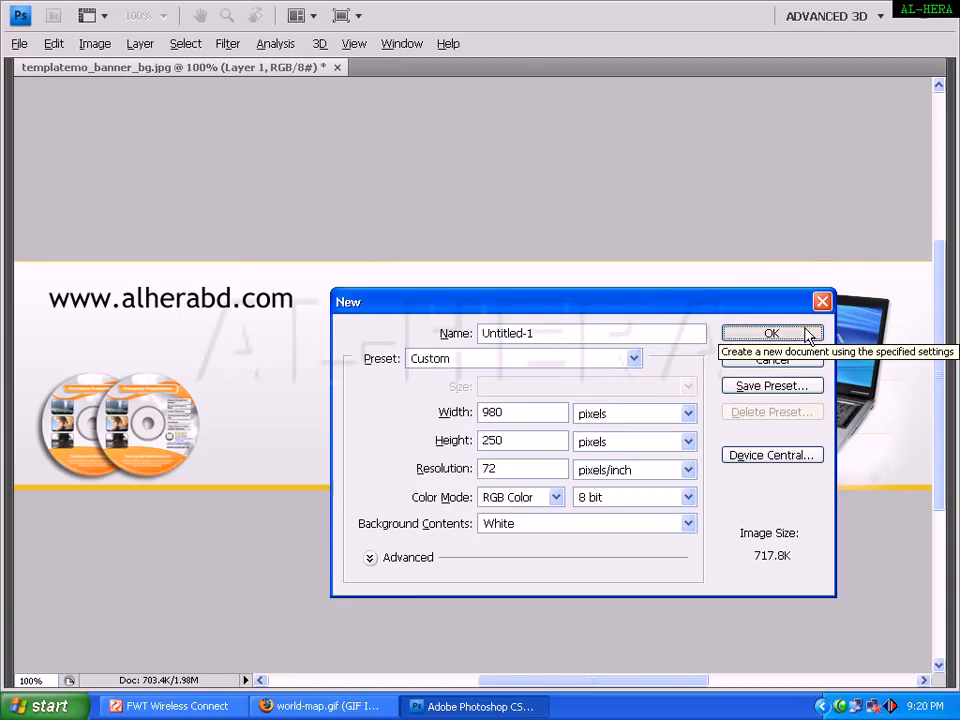
click(771, 333)
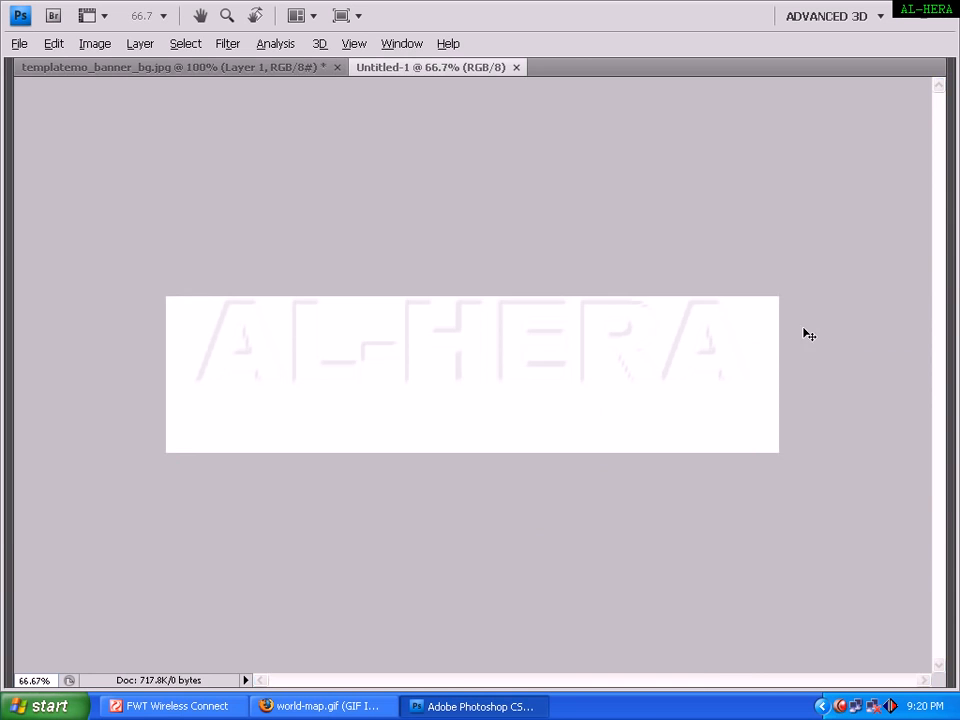
Set the foreground colour to light grey e3e3e3, sampled from the lower part of the templatemo_banner_bg.jpg banner
click(240, 67)
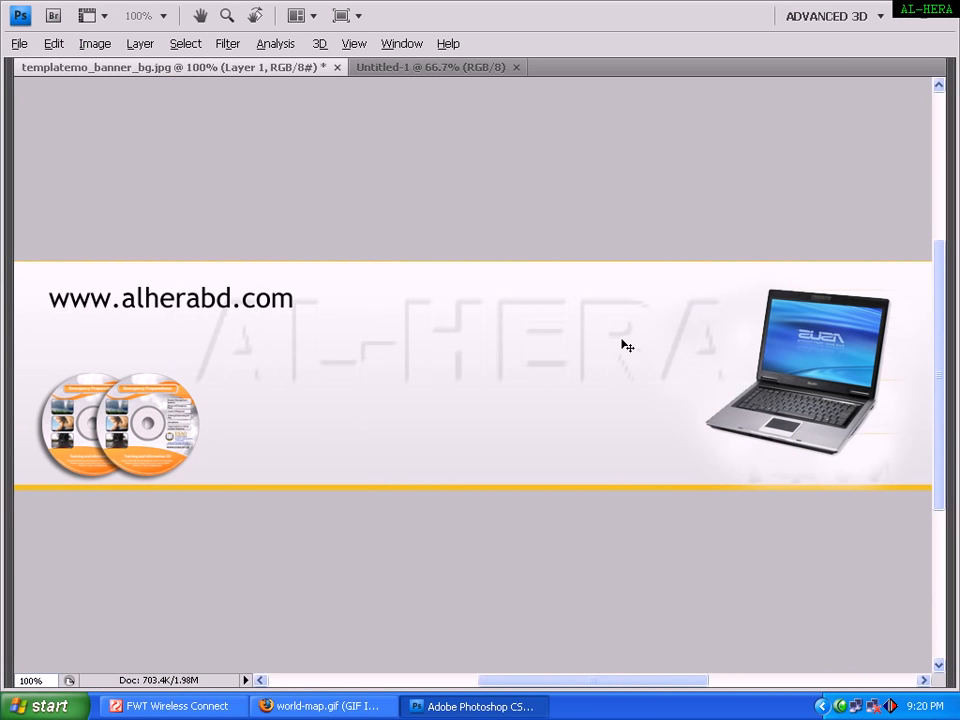
key(Tab)
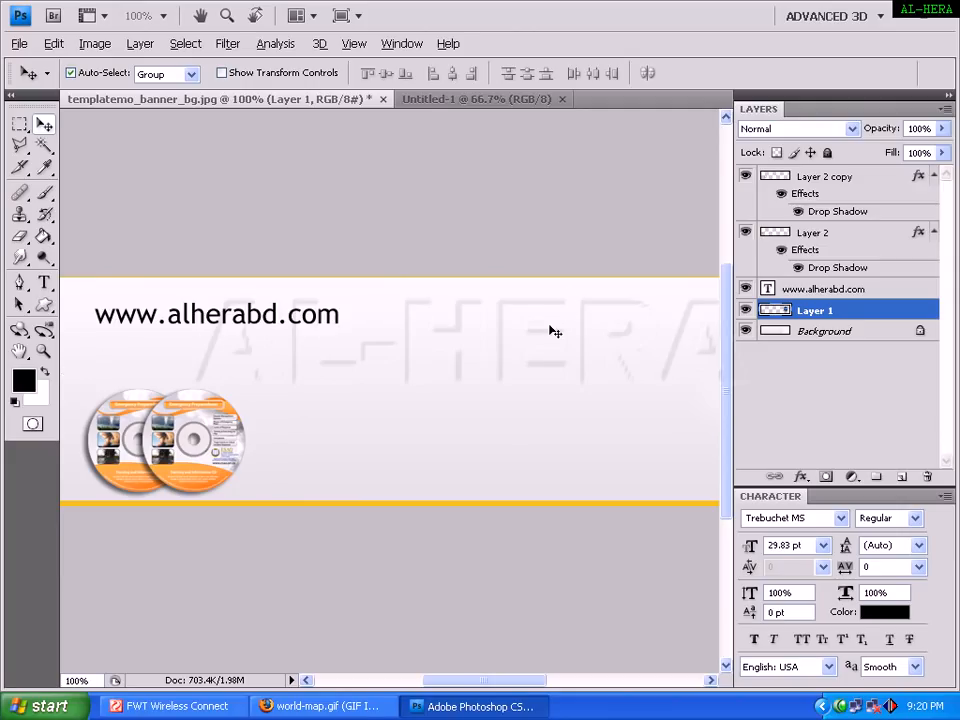
key(Tab)
key(Tab)
click(22, 378)
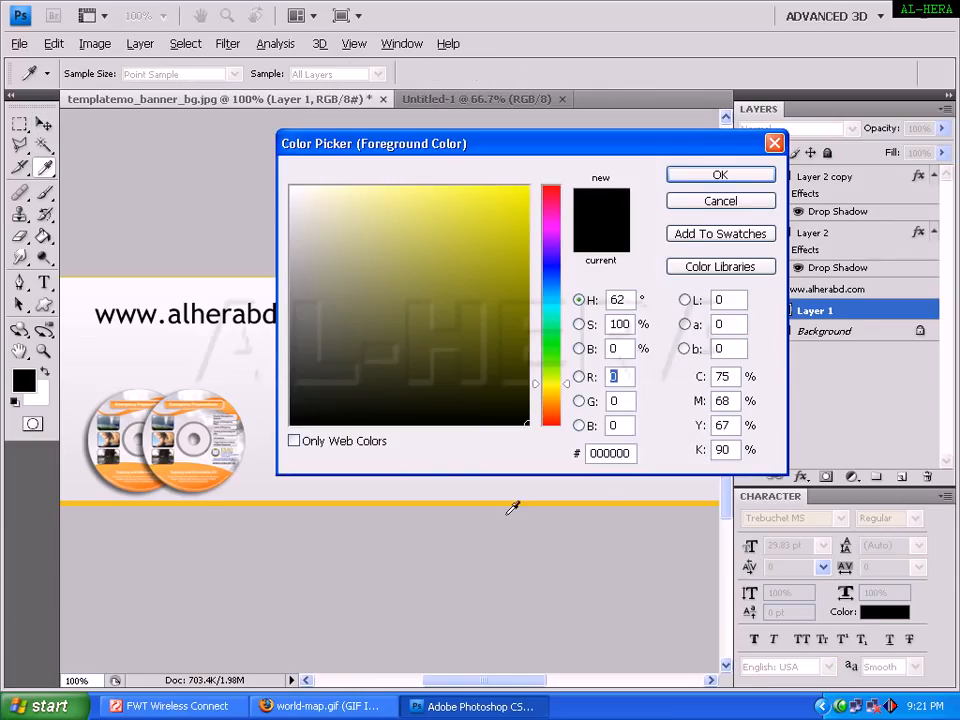
click(510, 480)
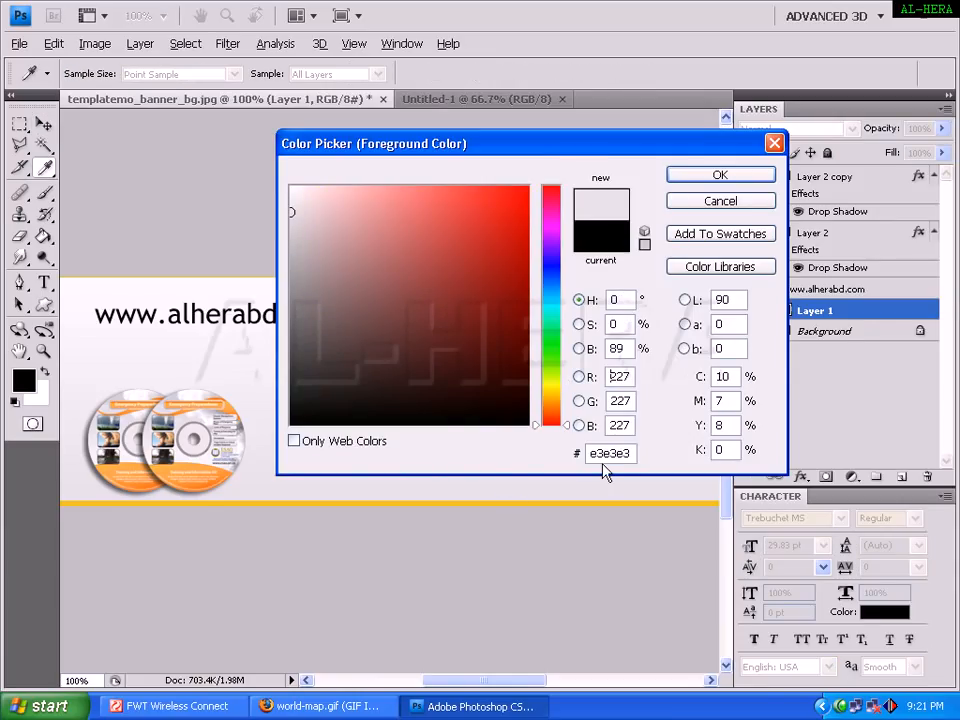
drag(632, 453, 581, 452)
click(612, 455)
click(712, 178)
key(v)
Set the background colour to near-white f9f9f9, sampled from the upper part of the reference banner
click(38, 400)
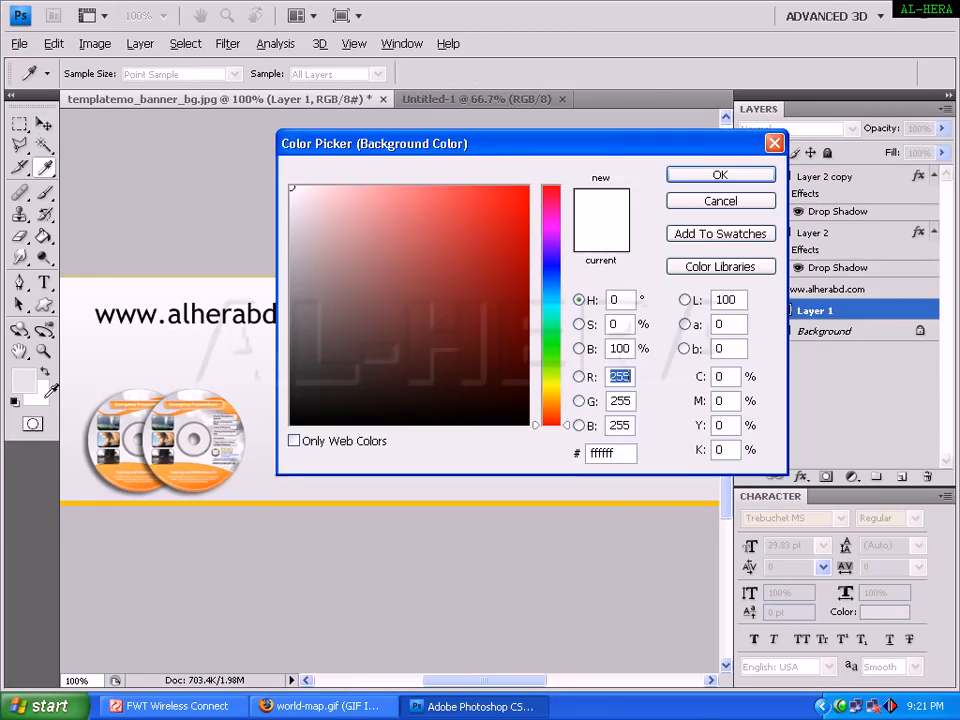
drag(497, 144, 490, 391)
click(514, 290)
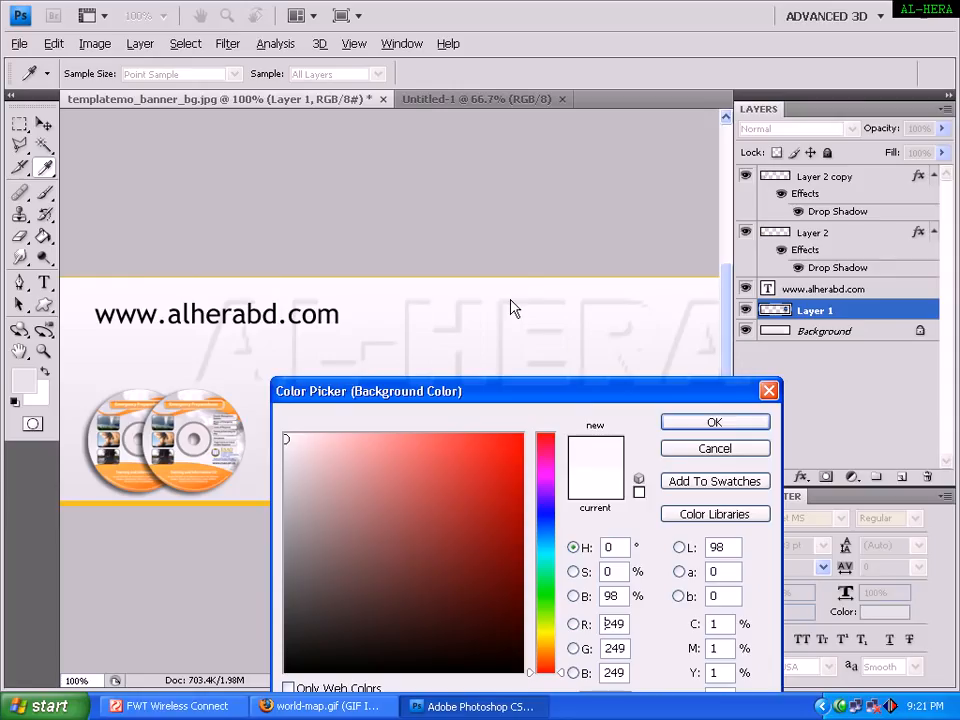
drag(589, 398, 555, 252)
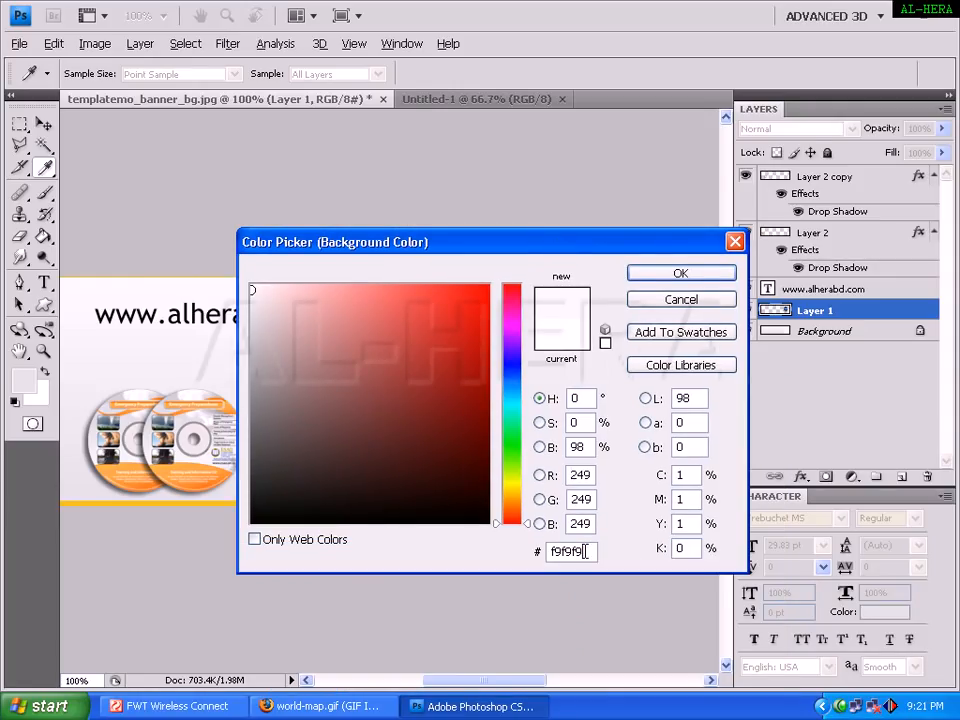
click(680, 273)
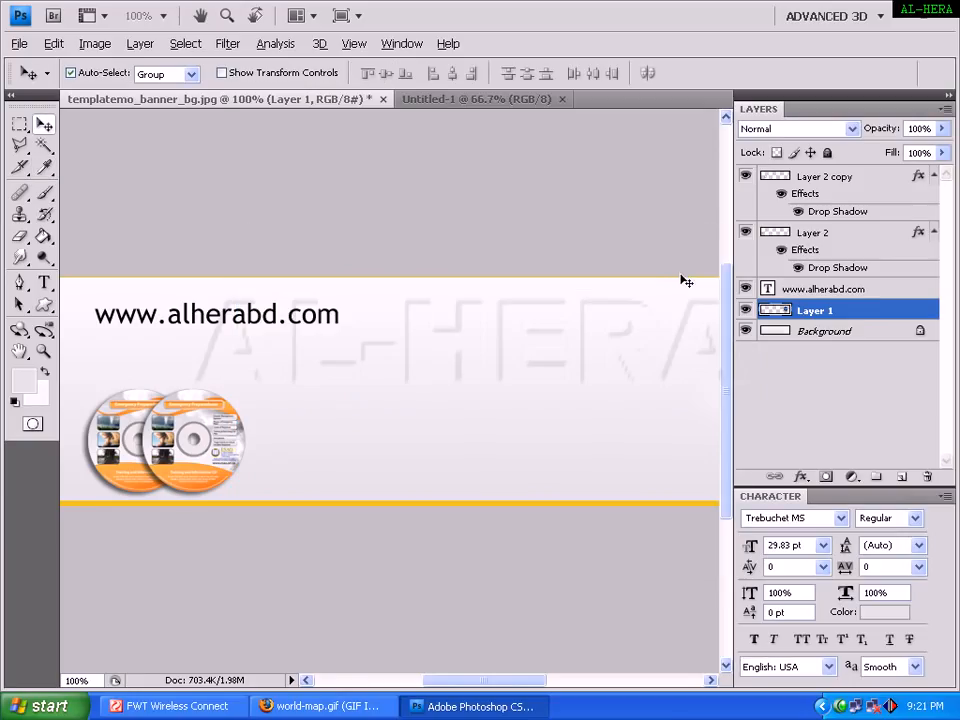
Choose the Gradient tool in the blank document and add a new layer above the background
click(495, 104)
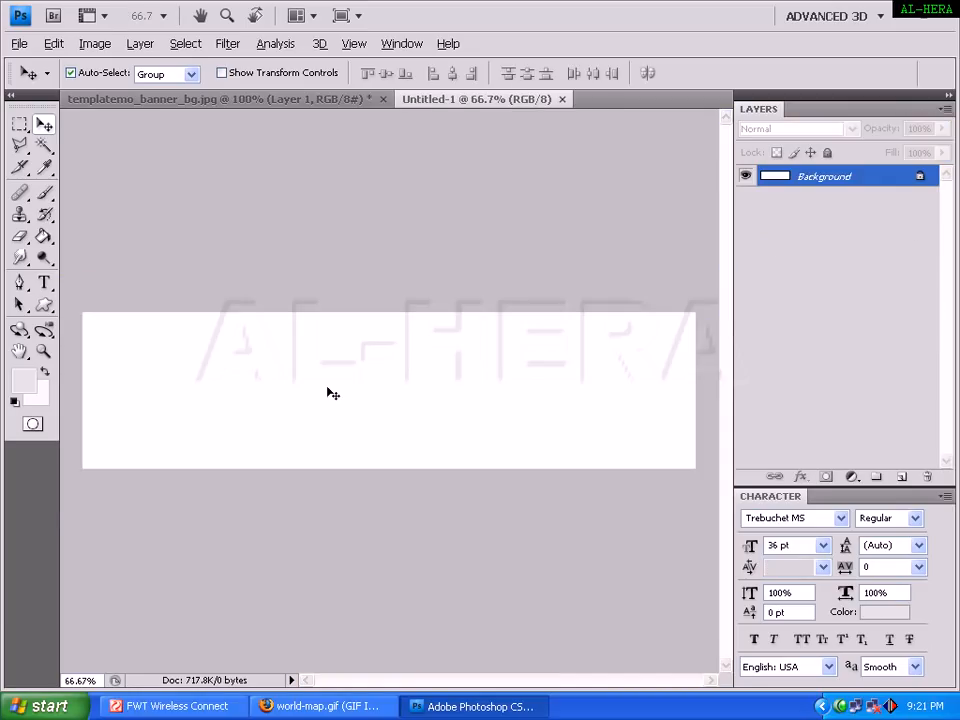
mouse_move(44, 236)
mouse_down()
mouse_move(62, 251)
mouse_move(110, 231)
mouse_up()
click(901, 477)
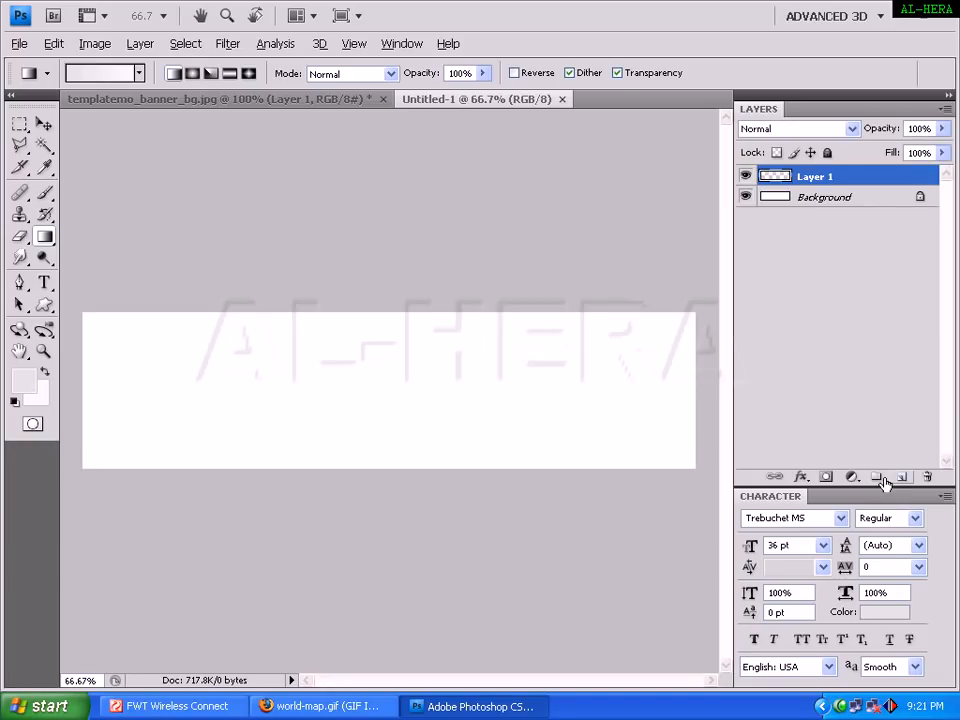
Try upward linear gradients of different lengths on the new layer, comparing with the reference banner and undoing them
drag(378, 466, 382, 334)
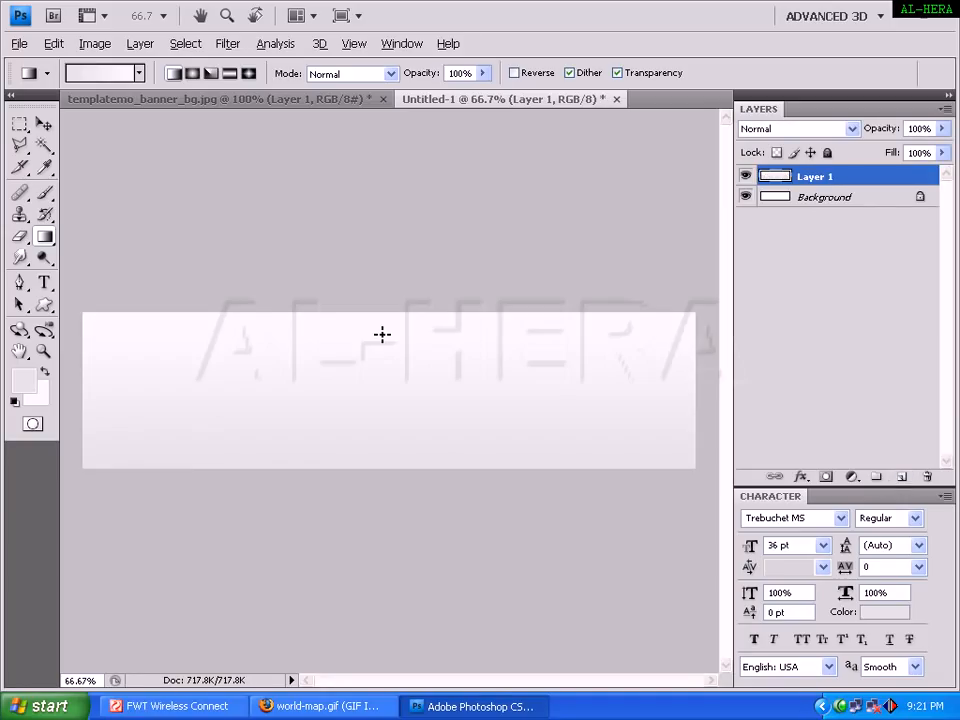
click(292, 100)
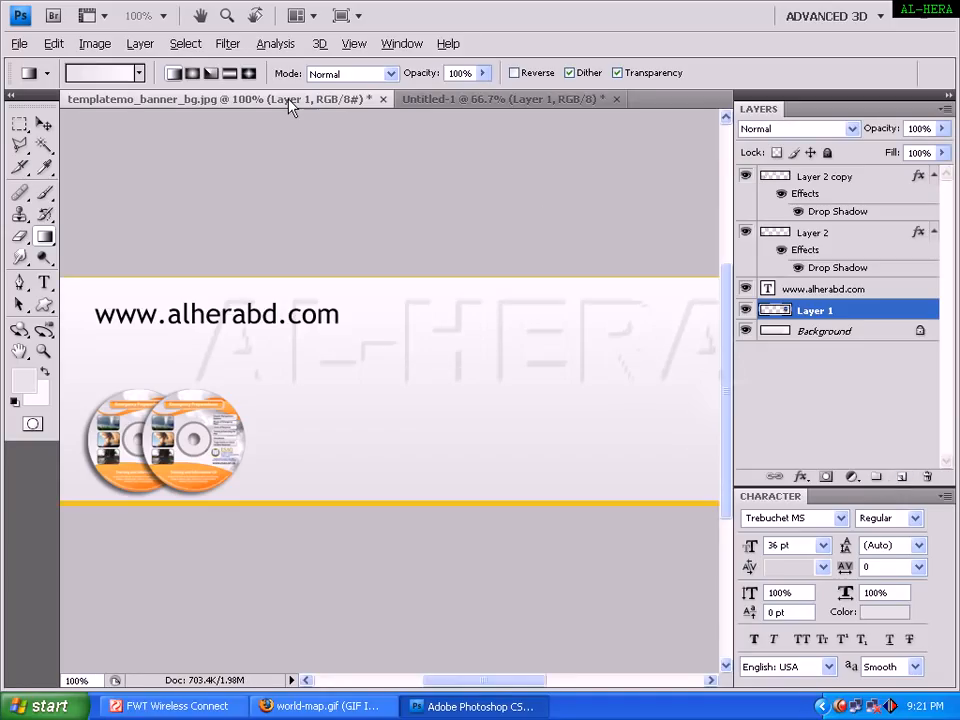
click(465, 100)
key(ctrl+z)
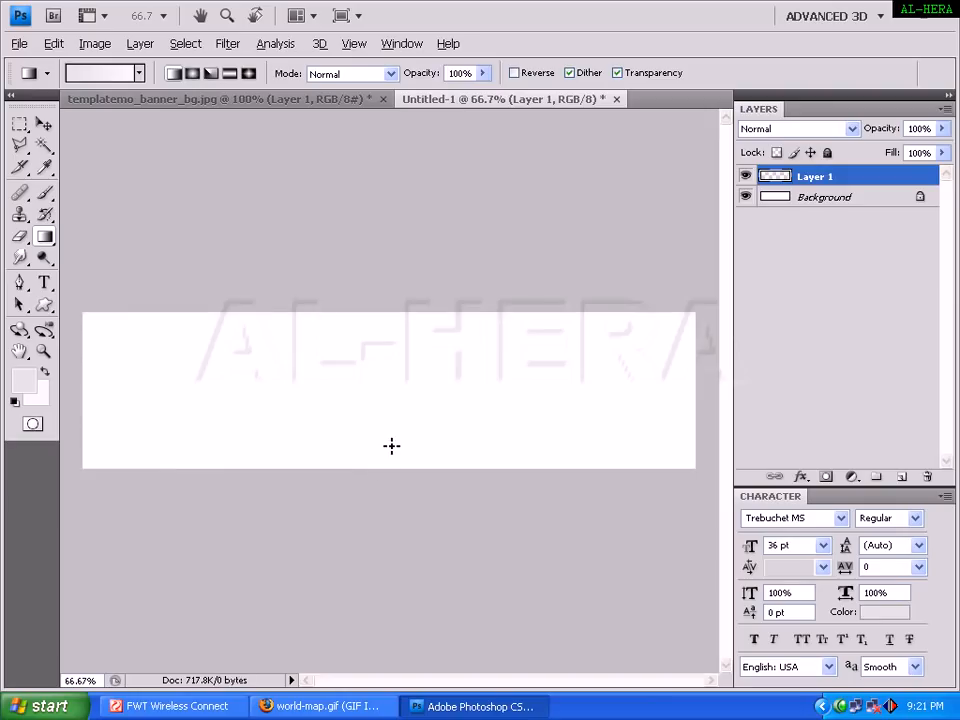
drag(374, 466, 375, 394)
drag(384, 466, 391, 257)
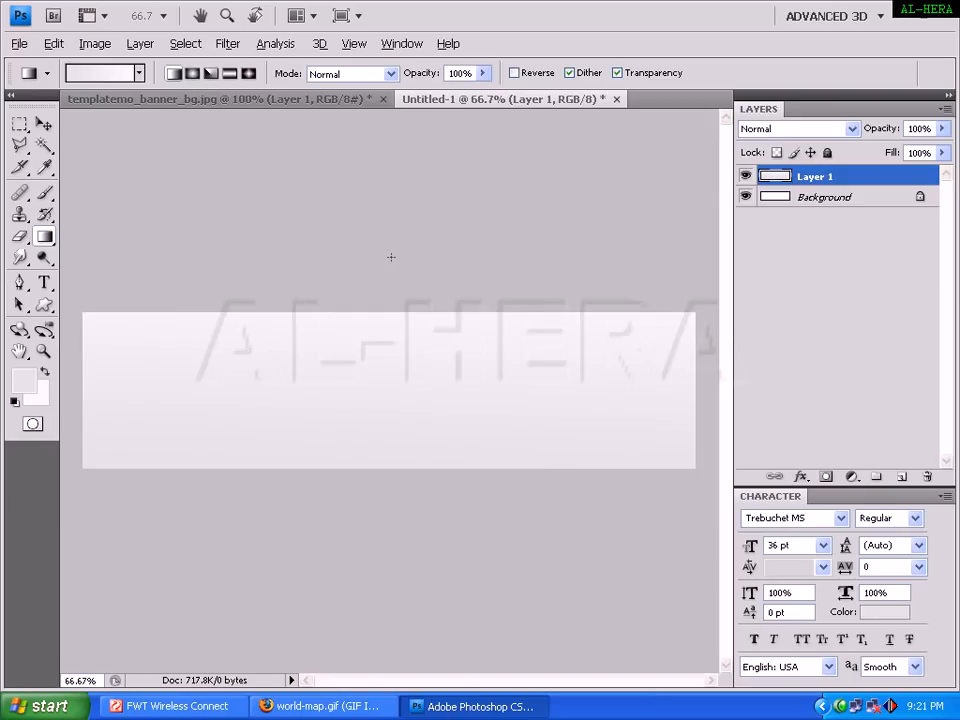
key(ctrl+z)
drag(377, 421, 375, 416)
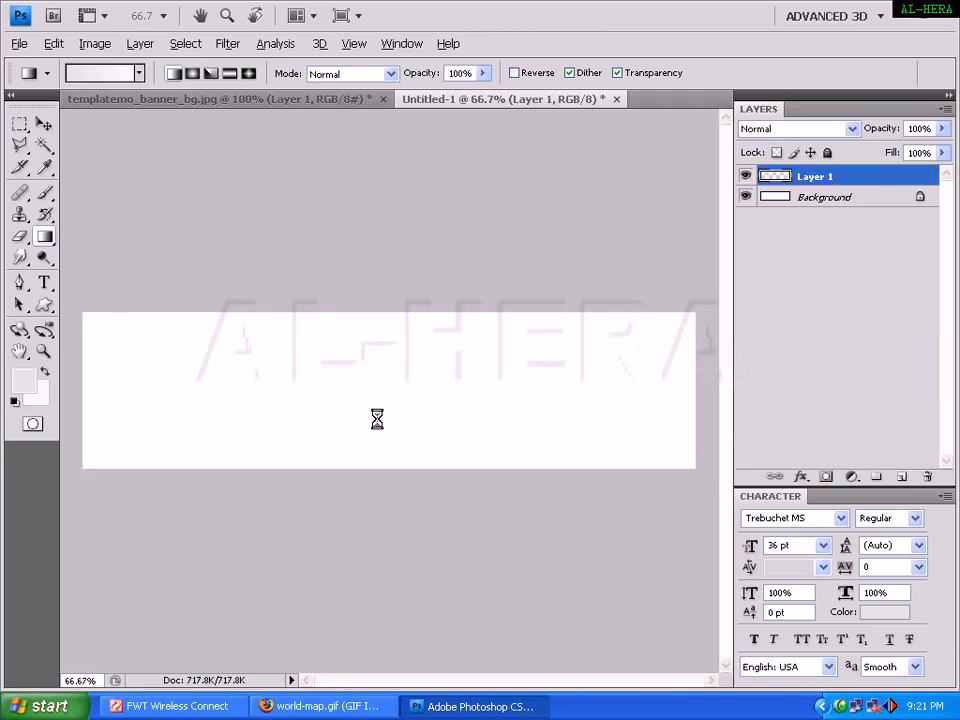
key(ctrl+z)
Draw a short upward linear gradient near the lower edge of the new layer and compare it with the reference banner
drag(370, 427, 370, 428)
key(Tab)
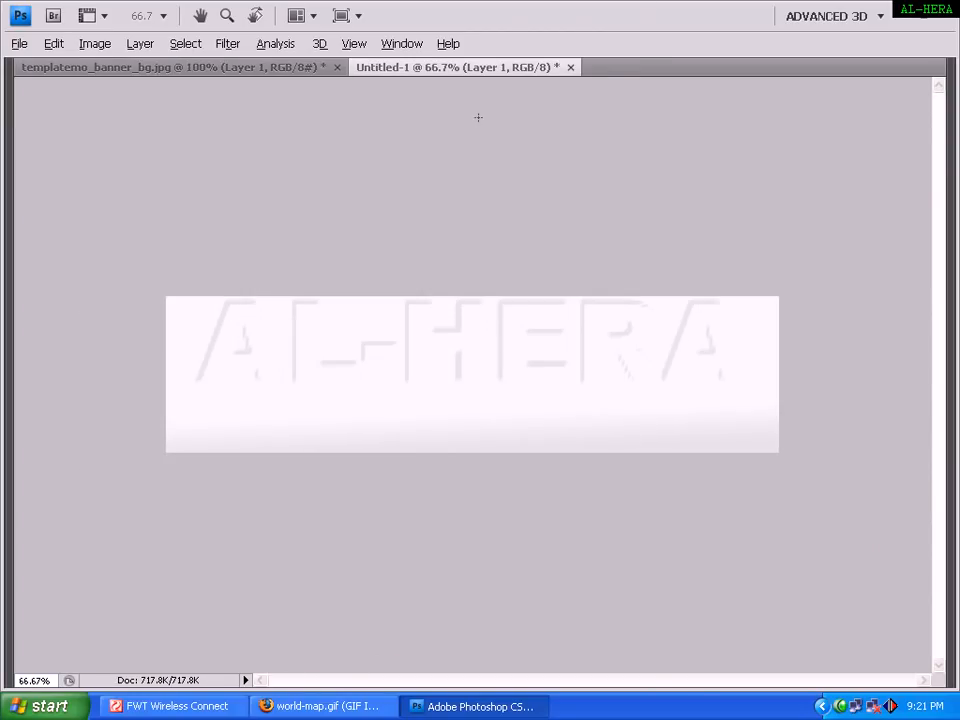
key(Tab)
click(283, 100)
click(550, 100)
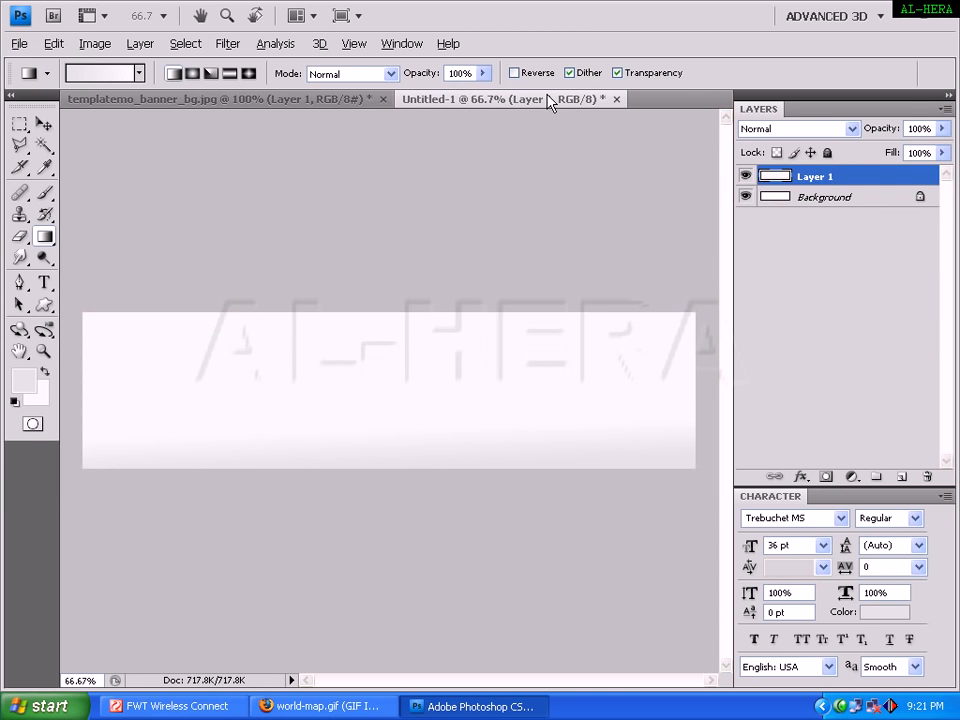
click(362, 100)
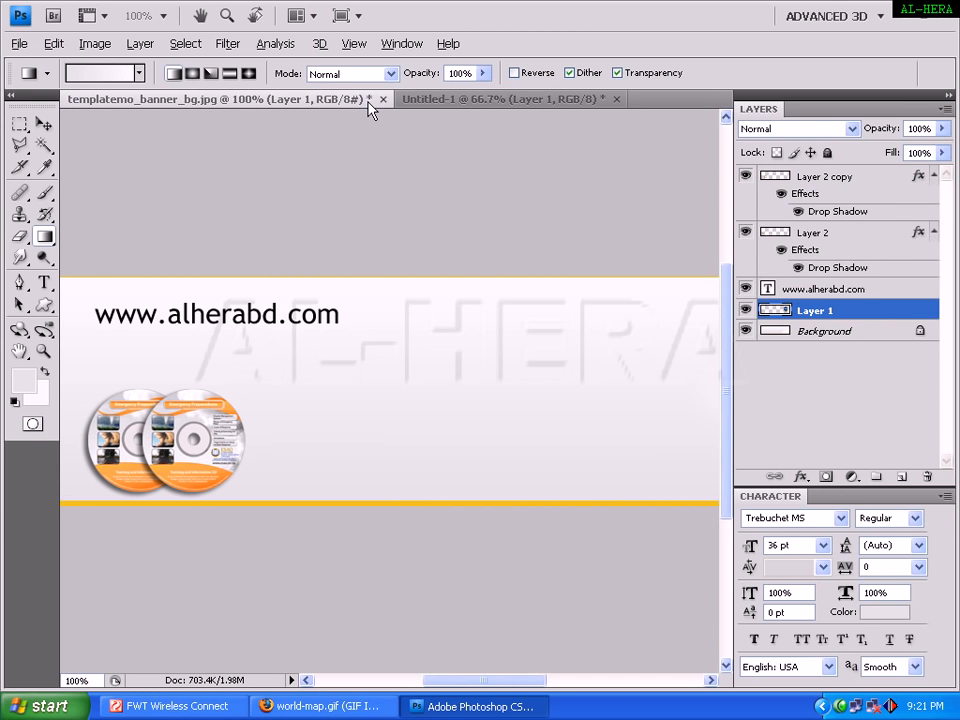
key(Tab)
key(Tab)
Select a thin full-width strip along the bottom edge of the new banner and add a new layer for it
click(450, 100)
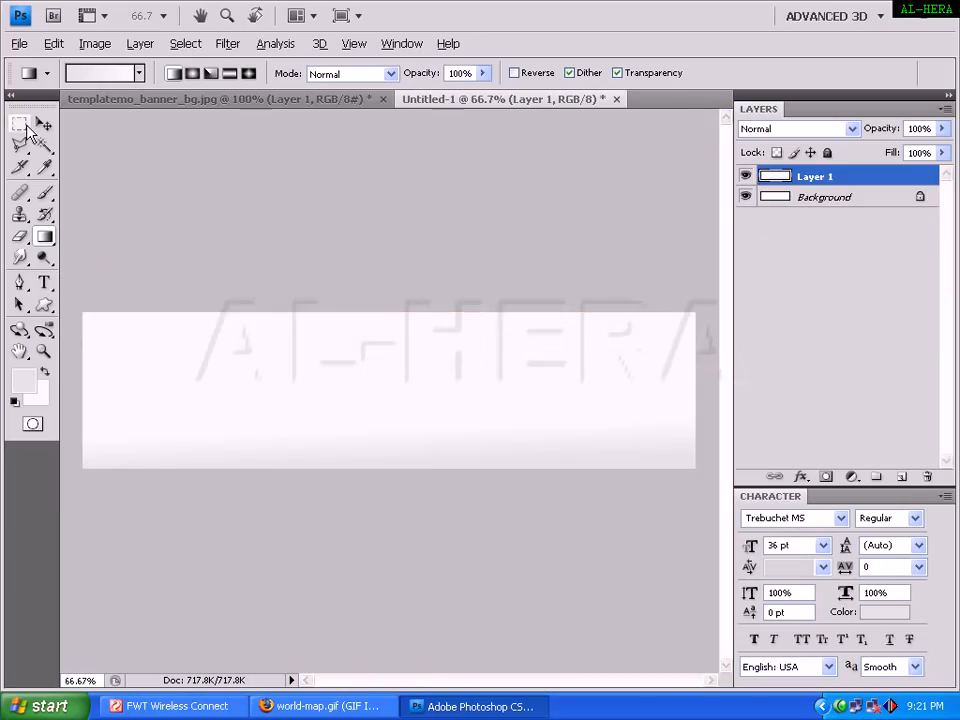
click(20, 124)
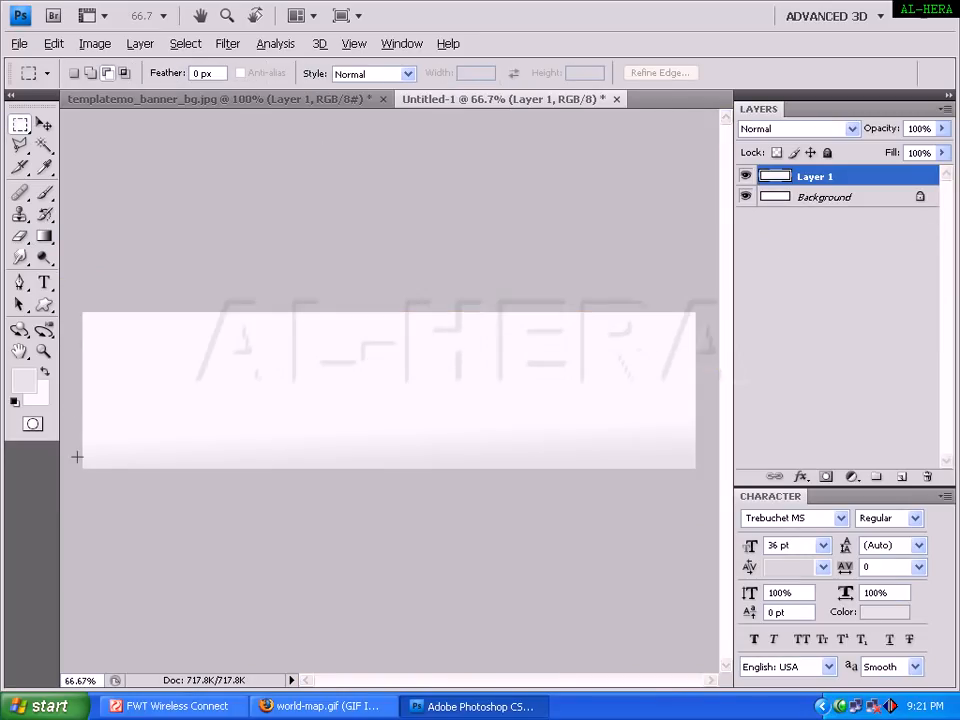
drag(100, 464, 694, 462)
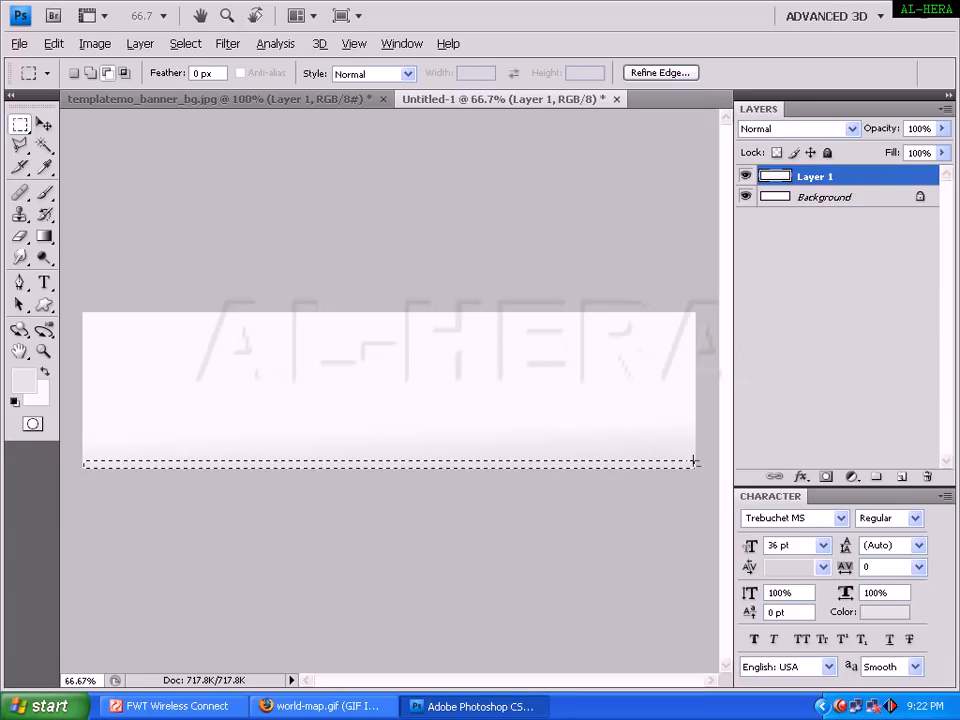
click(901, 477)
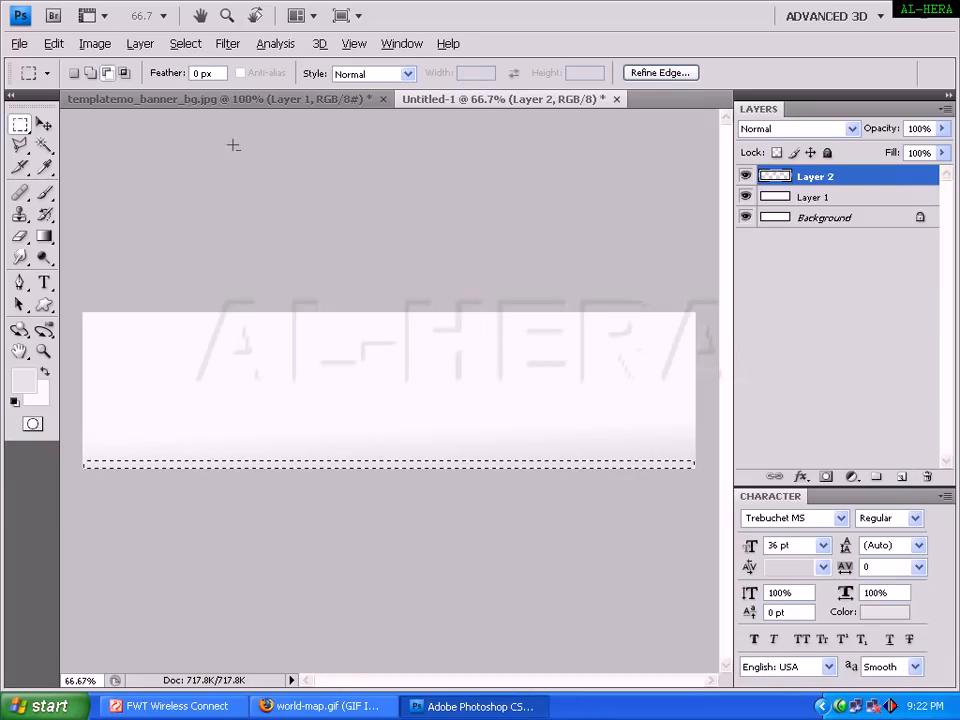
Sample the yellow-orange of the reference banner's bottom stripe as the foreground colour and return to the new banner
click(322, 100)
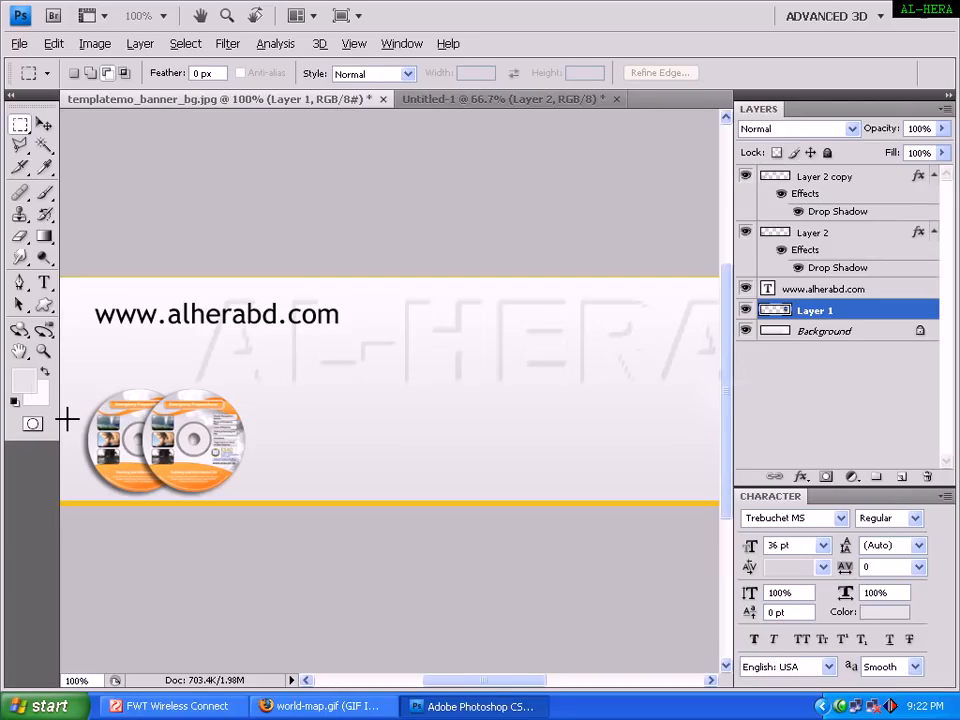
click(23, 380)
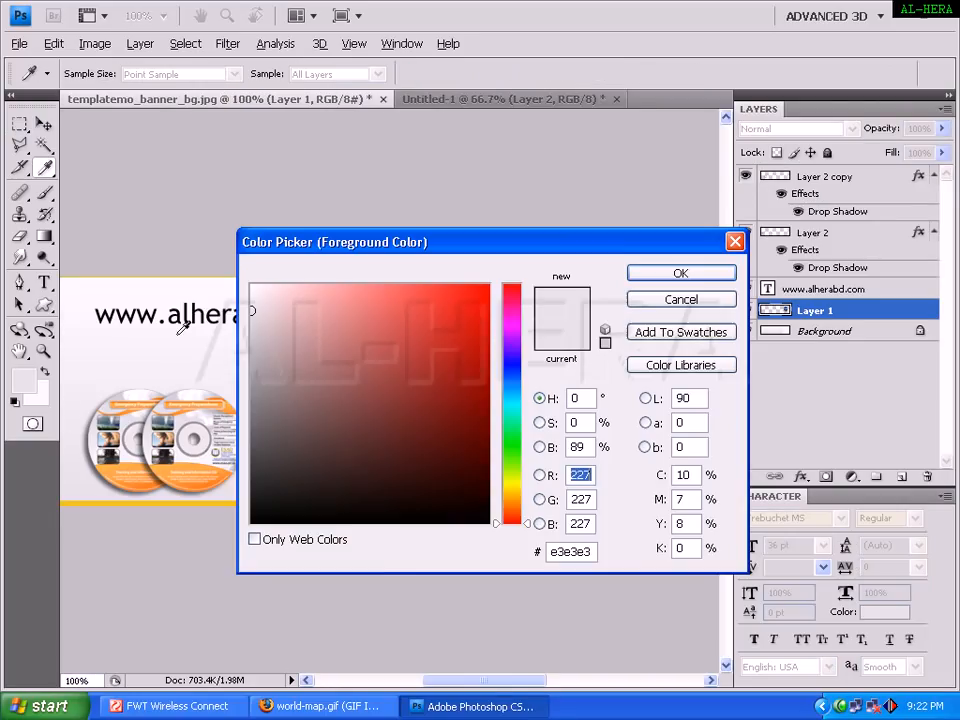
click(213, 497)
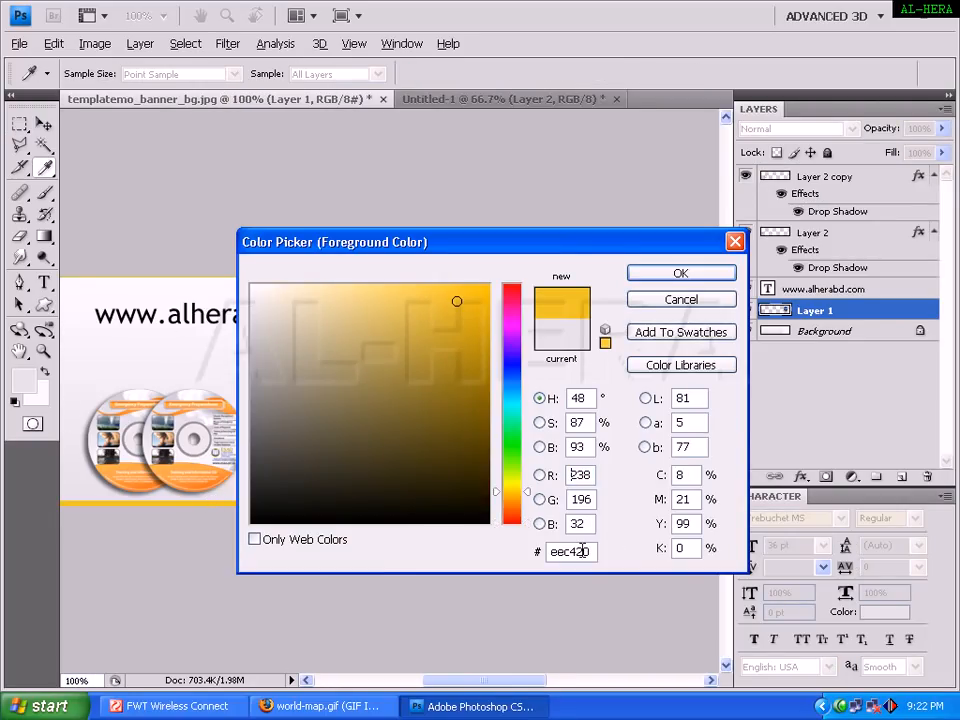
click(645, 272)
click(505, 99)
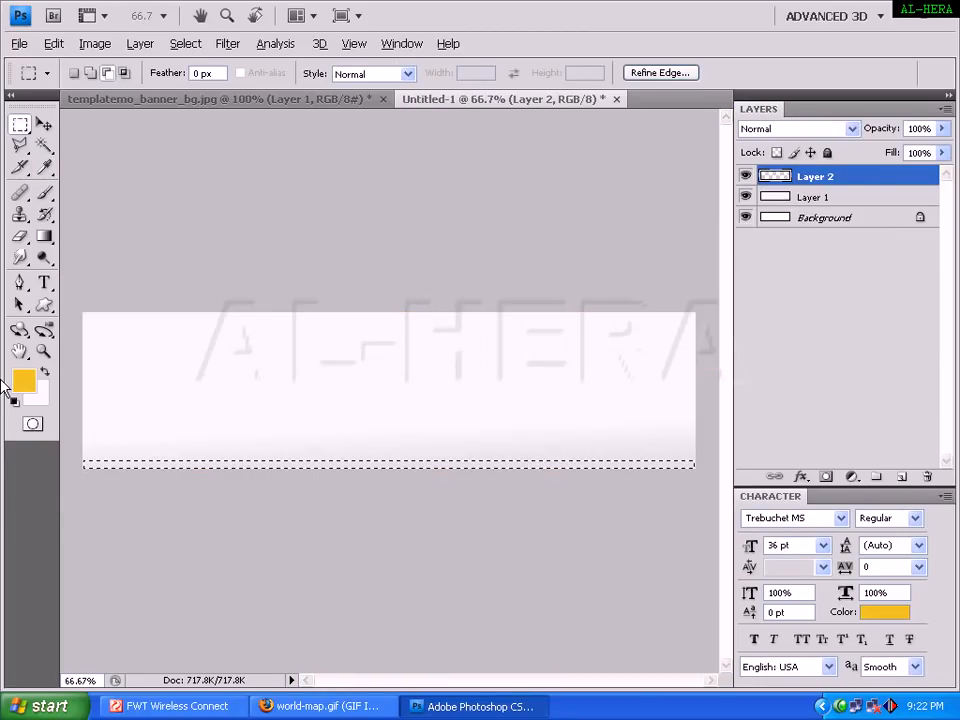
Fill the selected bottom strip with the foreground colour using the Paint Bucket tool, and deselect it
click(44, 237)
click(130, 252)
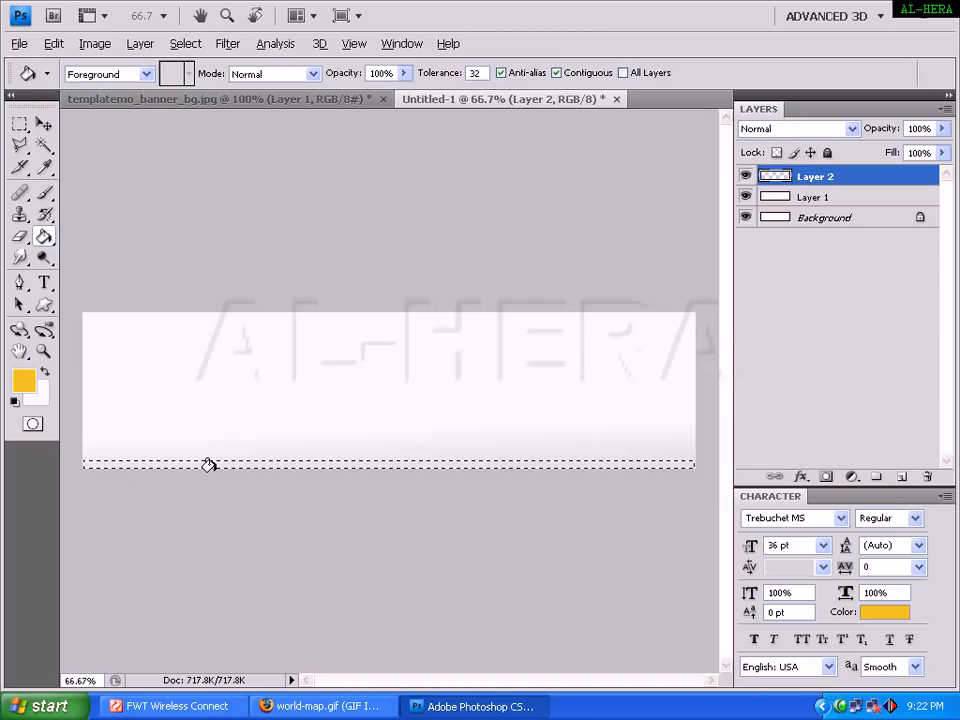
click(209, 464)
click(23, 124)
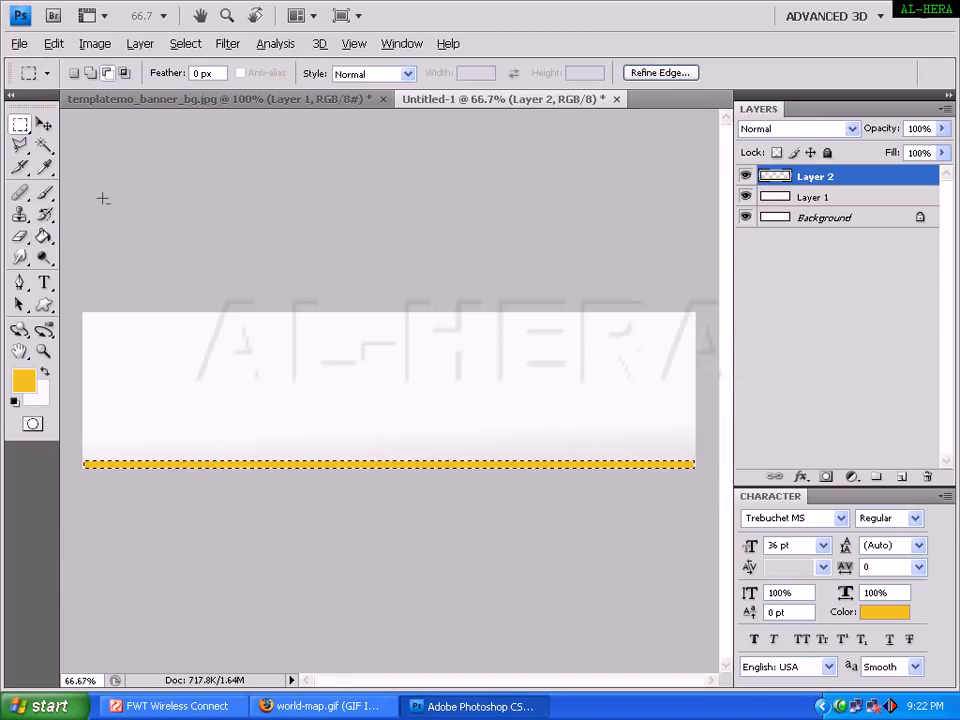
key(ctrl+d)
Reduce the height of the yellow bottom stripe with Free Transform, comparing its thickness with the reference banner
click(43, 124)
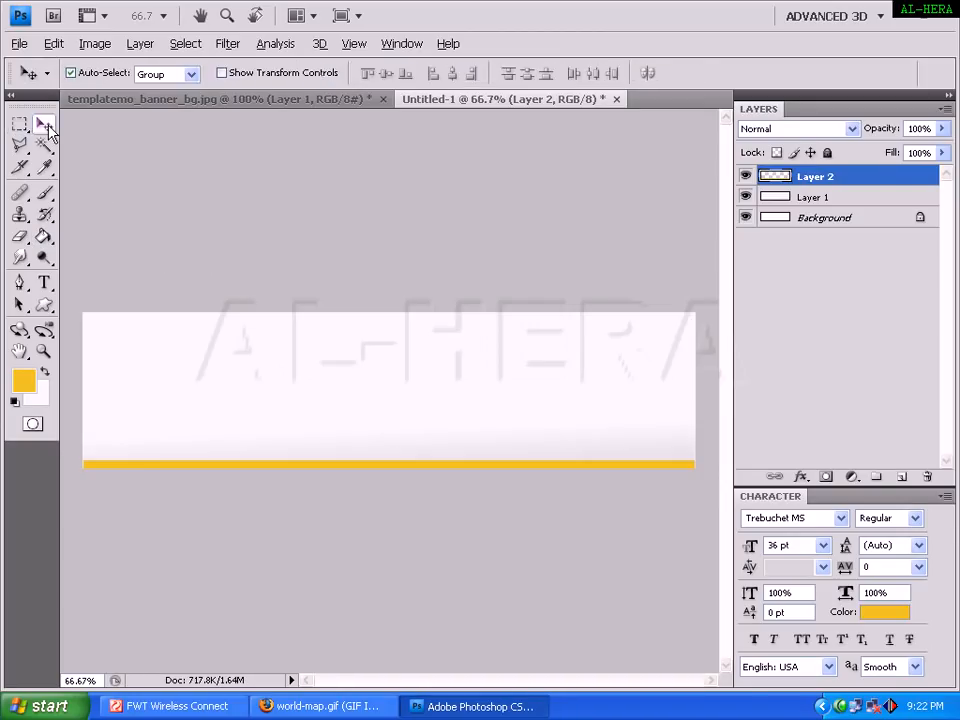
click(250, 99)
click(447, 99)
key(ctrl+t)
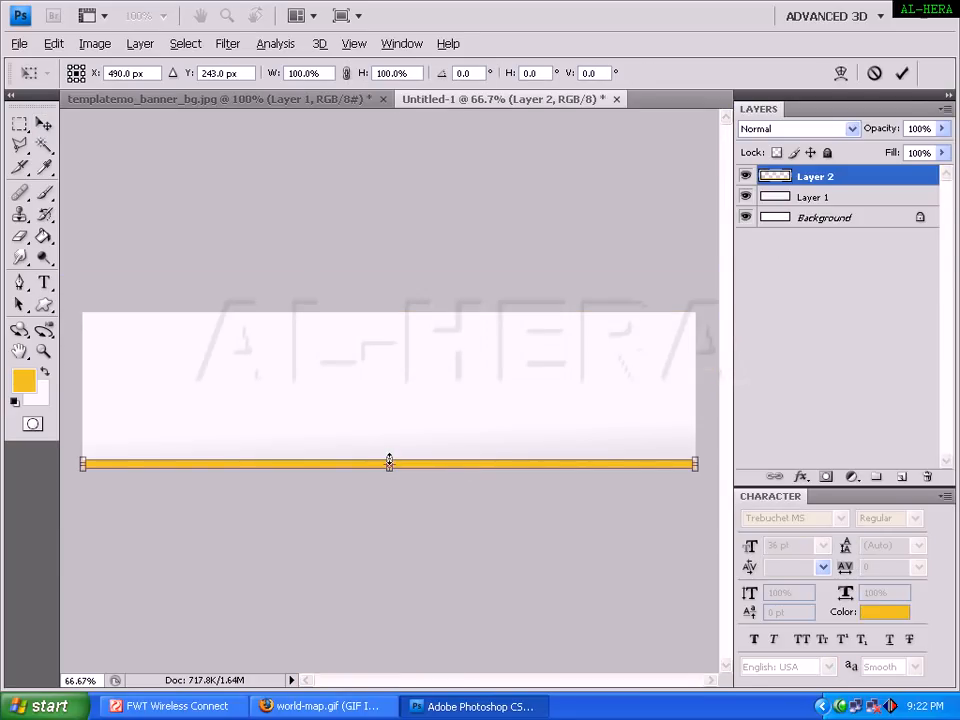
key(Return)
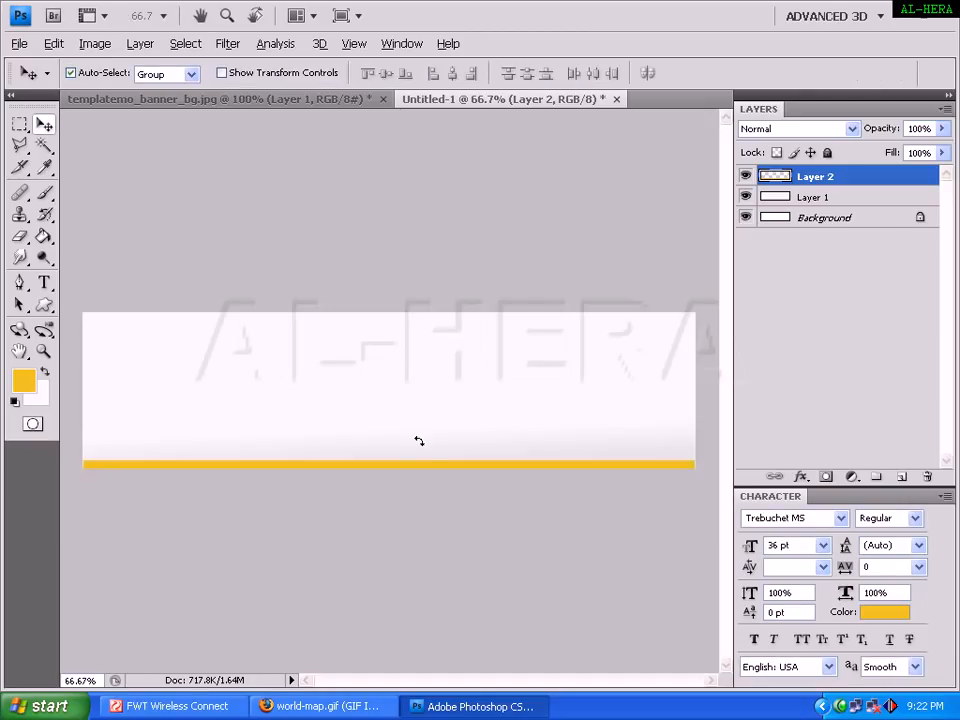
key(ctrl+Tab)
key(Tab)
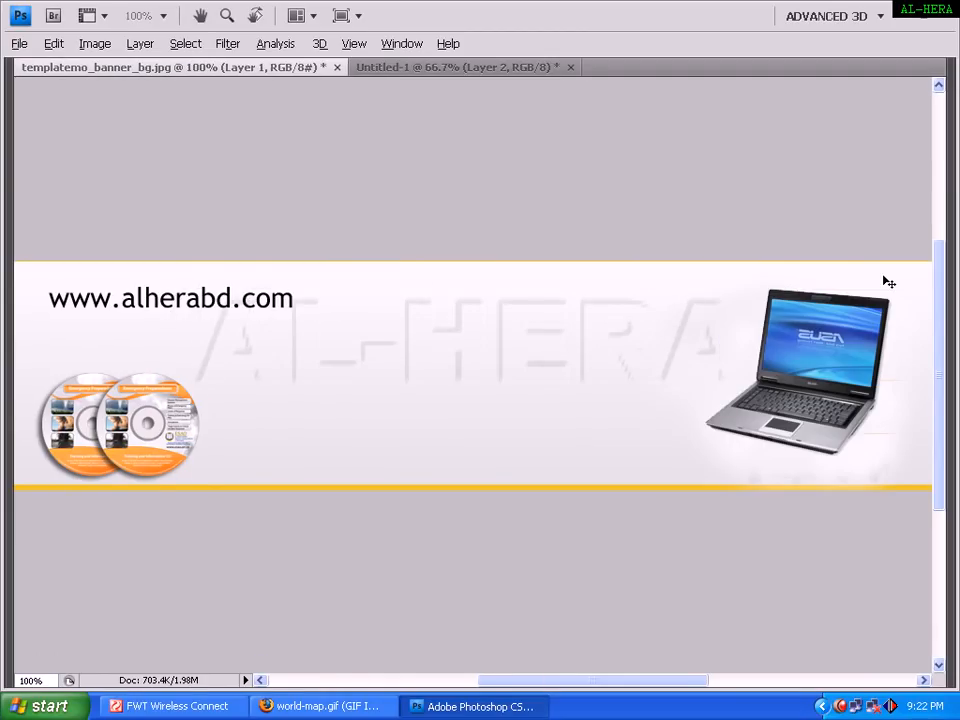
key(Tab)
click(457, 101)
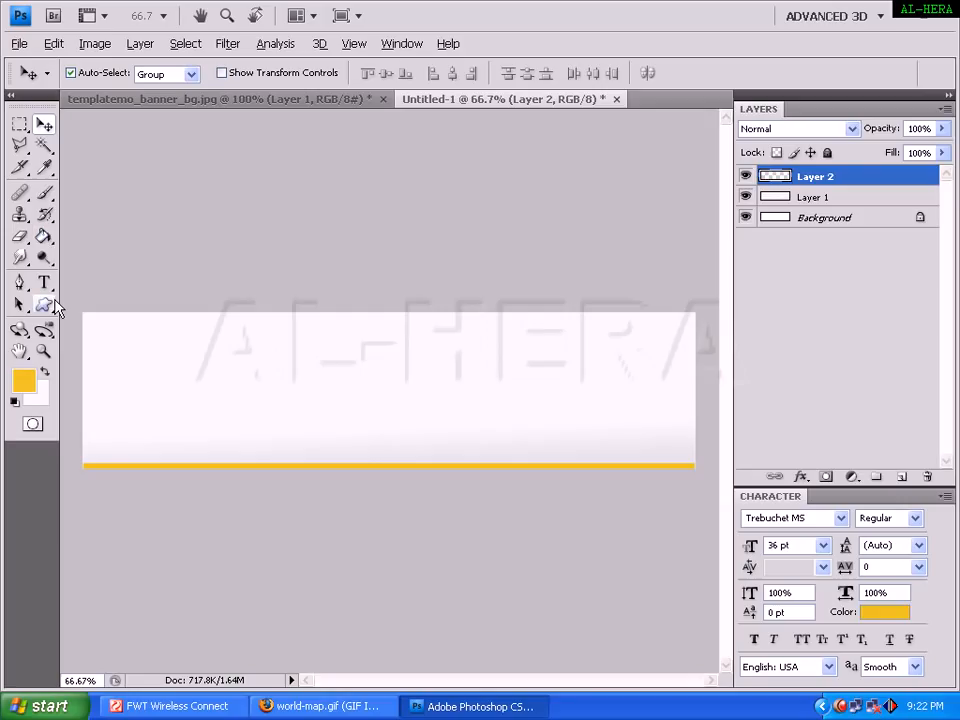
Draw a 1 px yellow line across the banner's full width along the top edge and rasterize its shape layer
drag(55, 320, 75, 373)
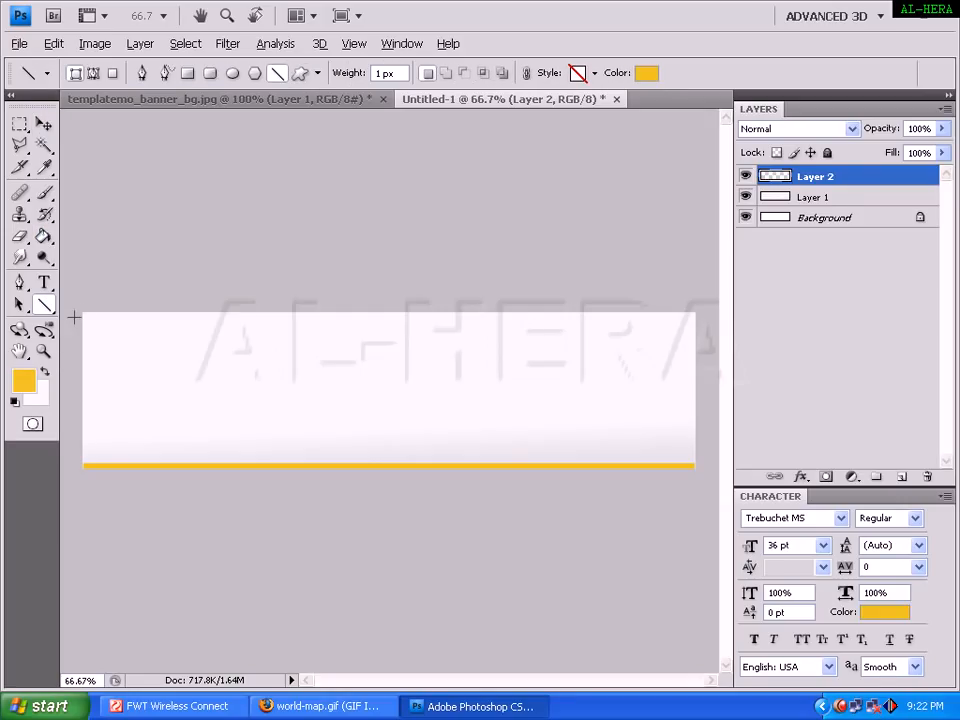
drag(81, 313, 700, 315)
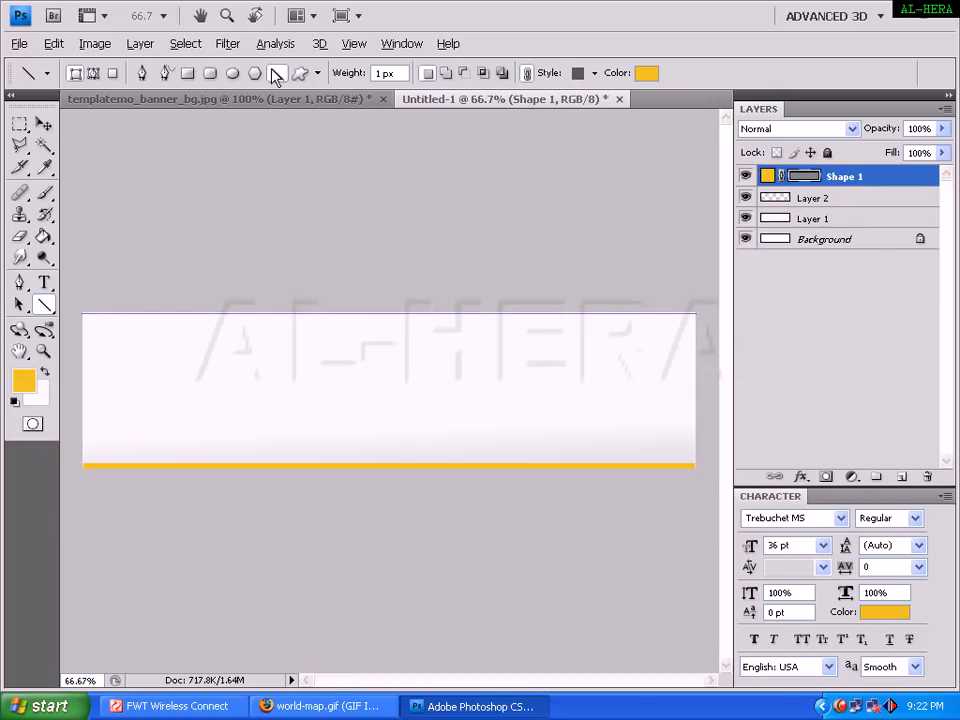
click(140, 44)
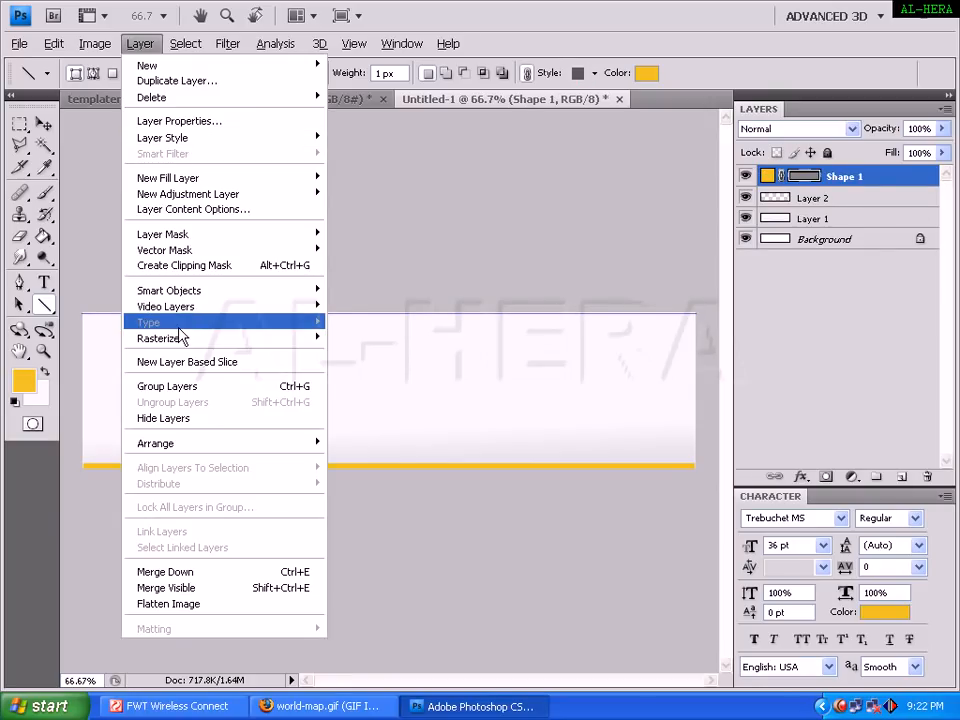
mouse_move(182, 339)
click(383, 358)
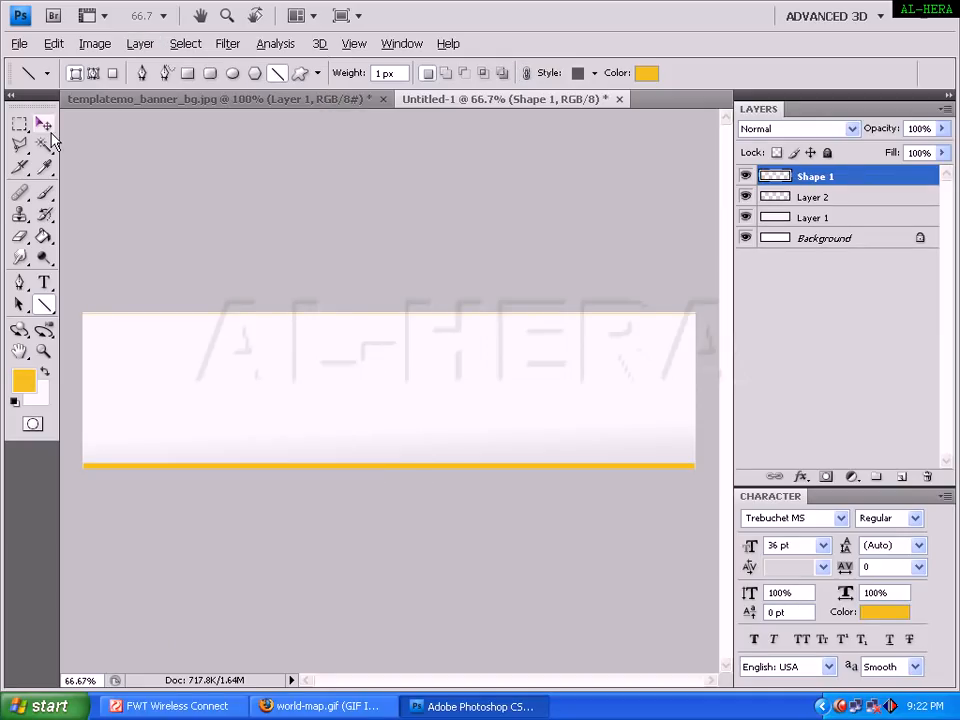
Move the thin yellow line flush with the banner's top edge and compare it with the reference banner
click(43, 124)
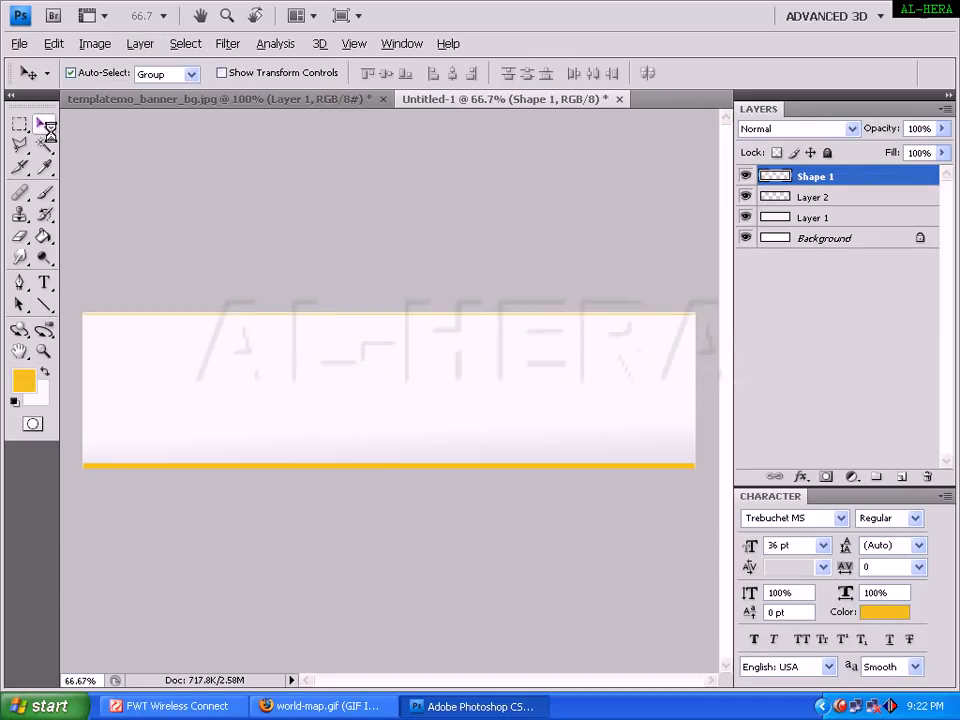
click(279, 100)
click(447, 104)
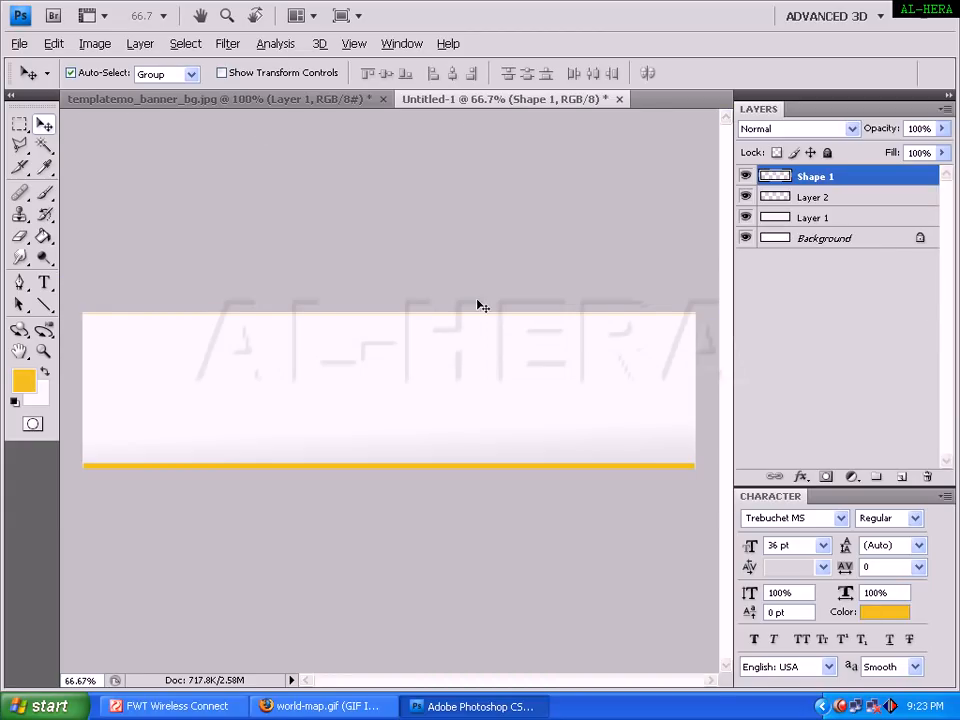
key(ctrl+plus)
key(ctrl+plus)
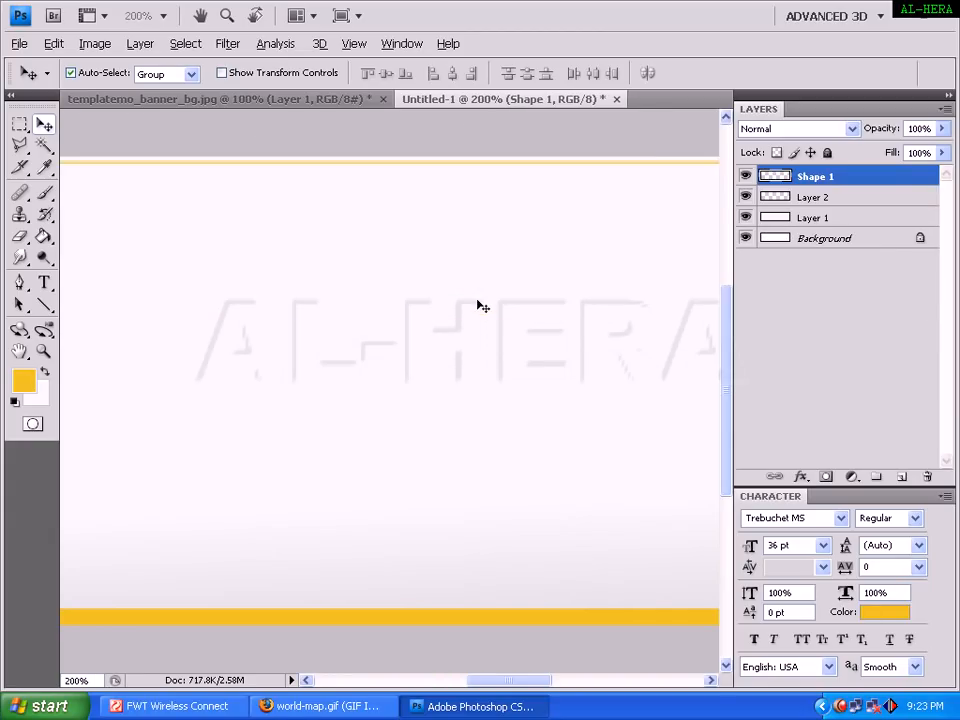
key(space)
drag(478, 300, 464, 426)
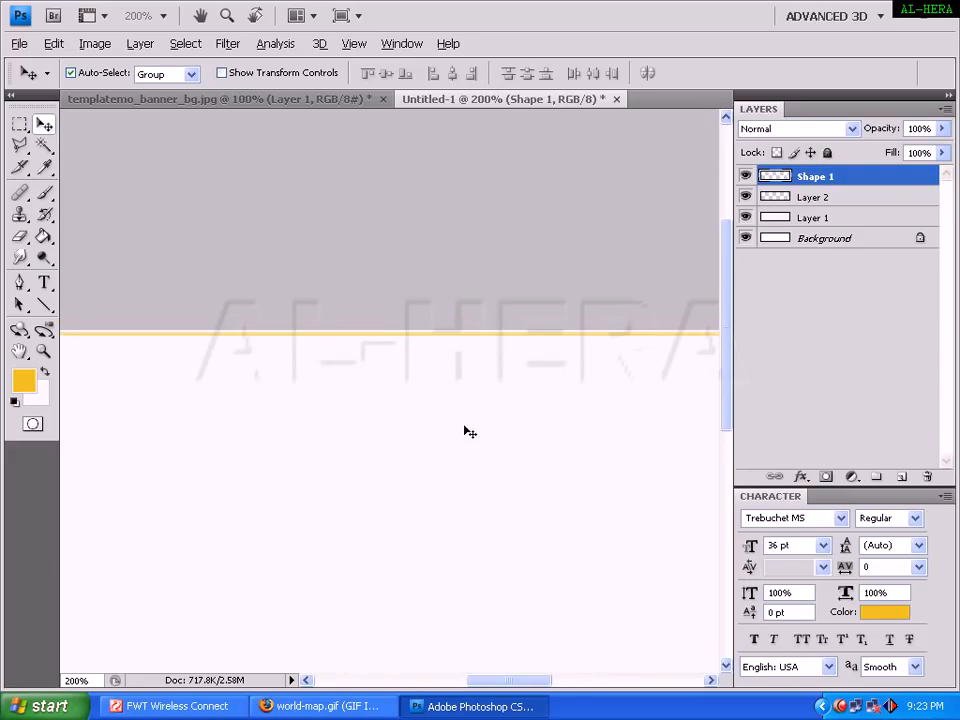
scroll(467, 430, down, 3)
key(ctrl+minus)
key(ctrl+minus)
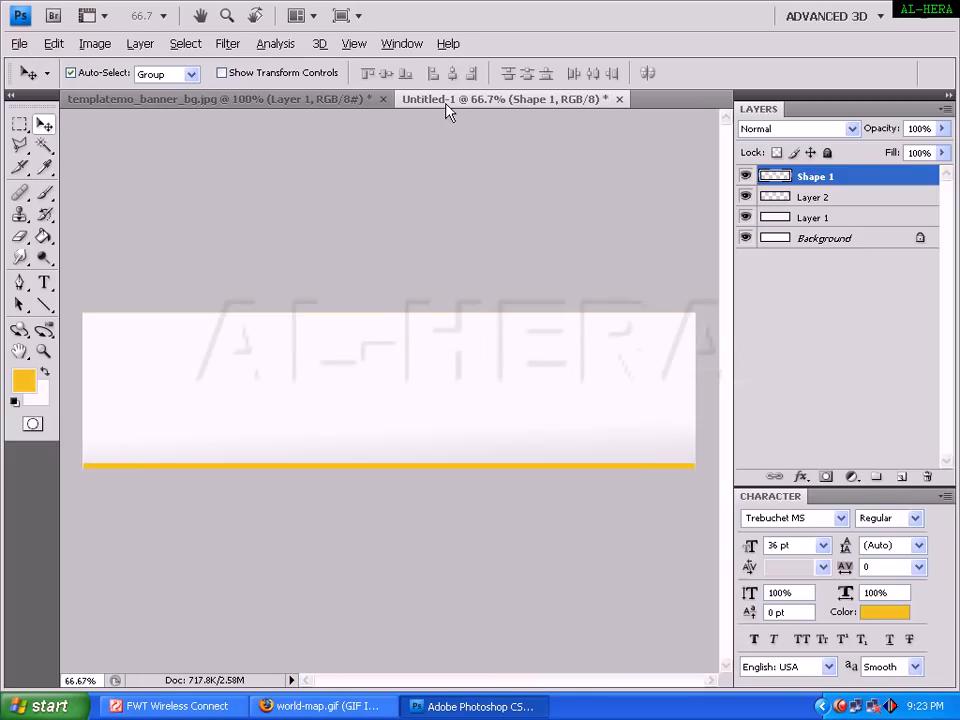
click(332, 101)
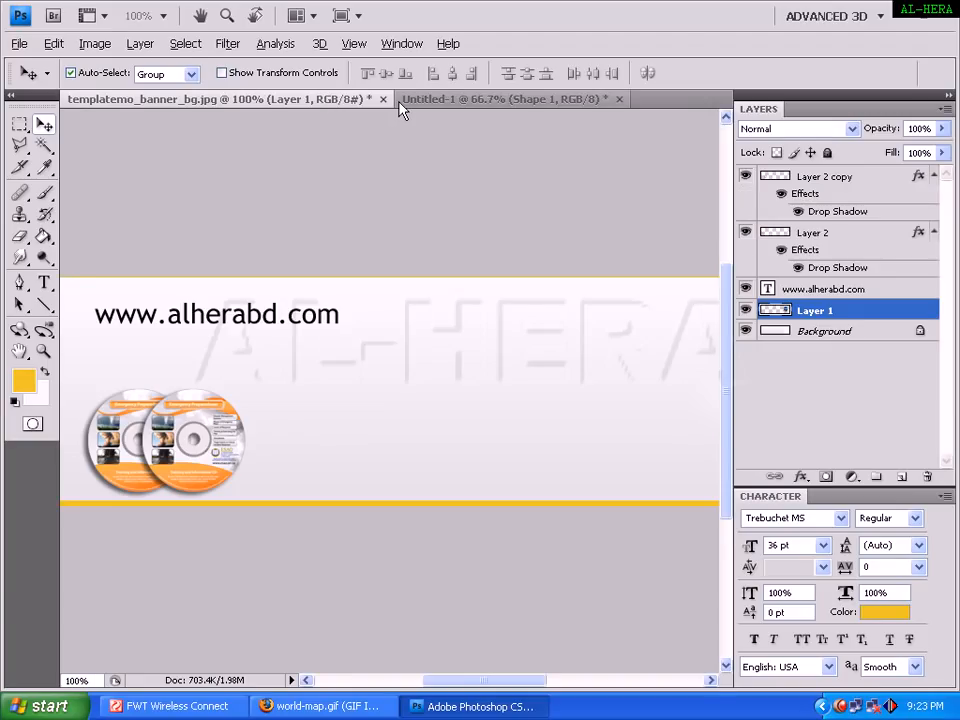
click(405, 101)
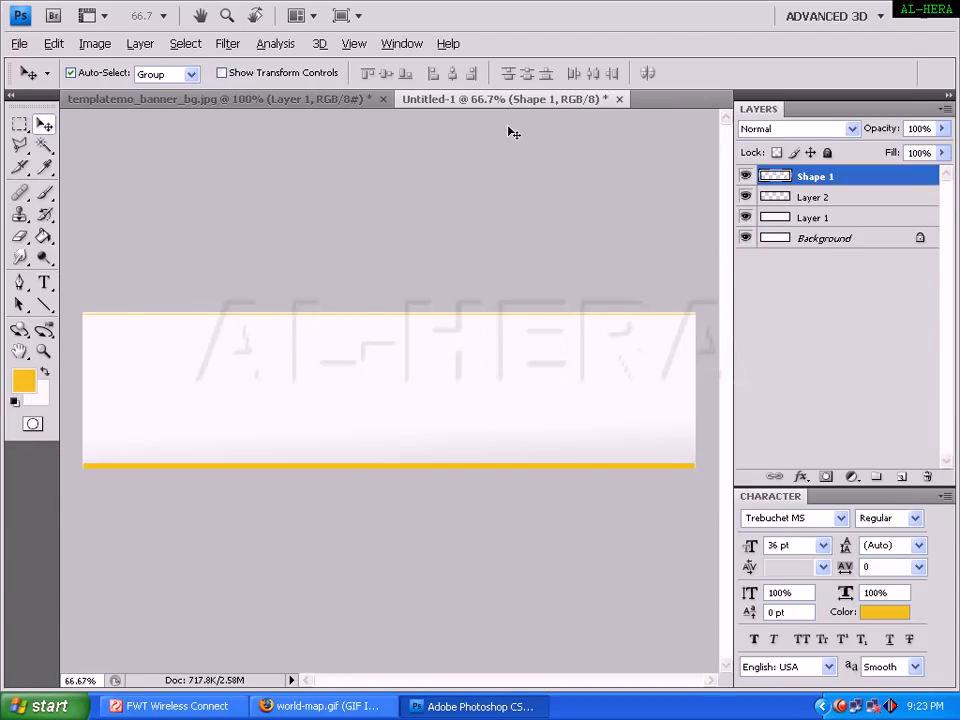
Float the new banner in its own window, copy the reference's laptop and disc into it, and place the laptop near the right end
click(336, 100)
drag(449, 689, 539, 685)
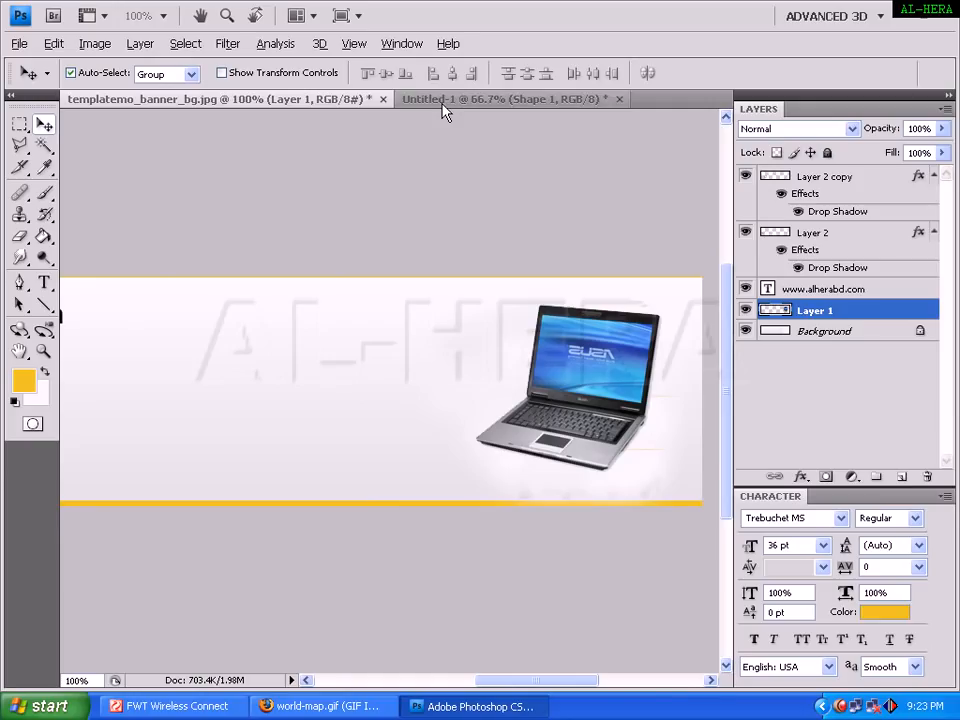
drag(443, 111, 167, 190)
drag(393, 247, 670, 287)
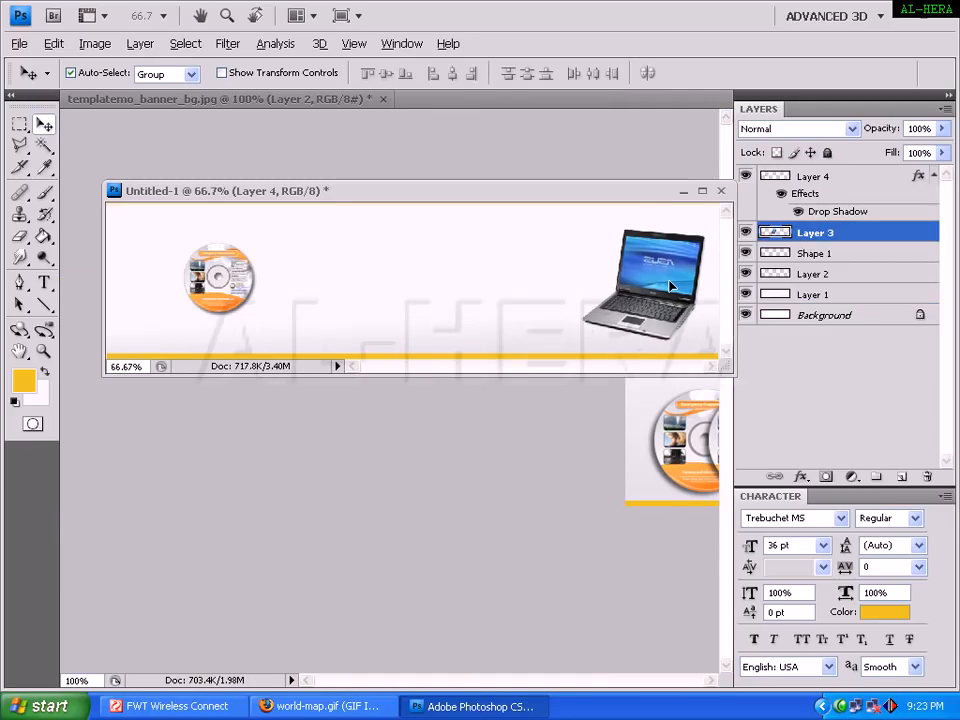
Scale down the disc in the new banner's lower-left area and place an overlapping duplicate beside it
drag(241, 282, 205, 318)
key(ctrl+t)
key(Return)
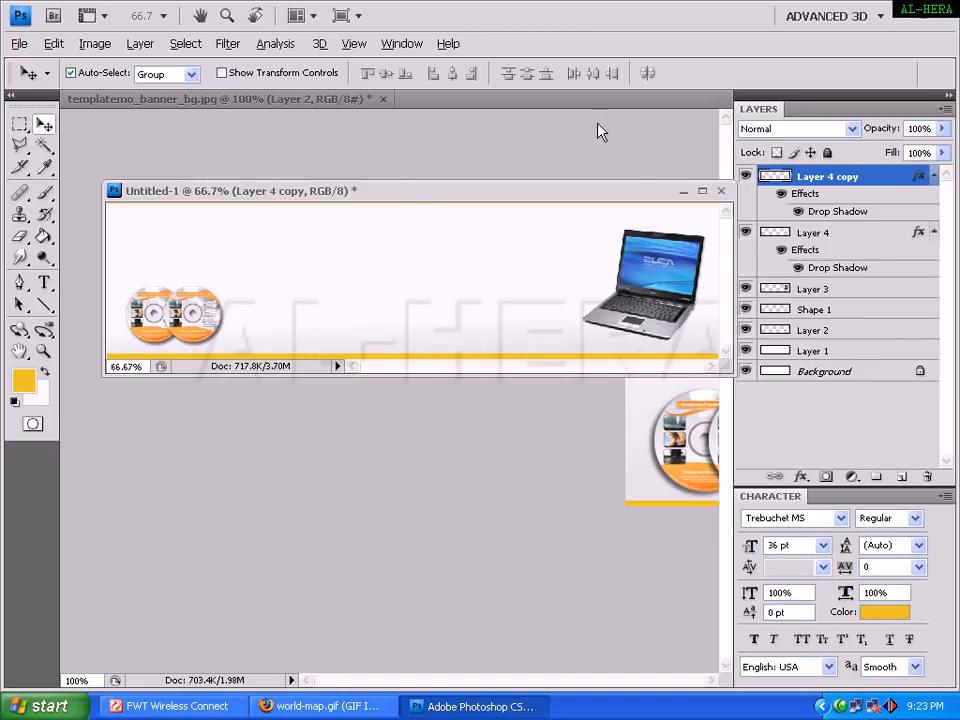
click(516, 131)
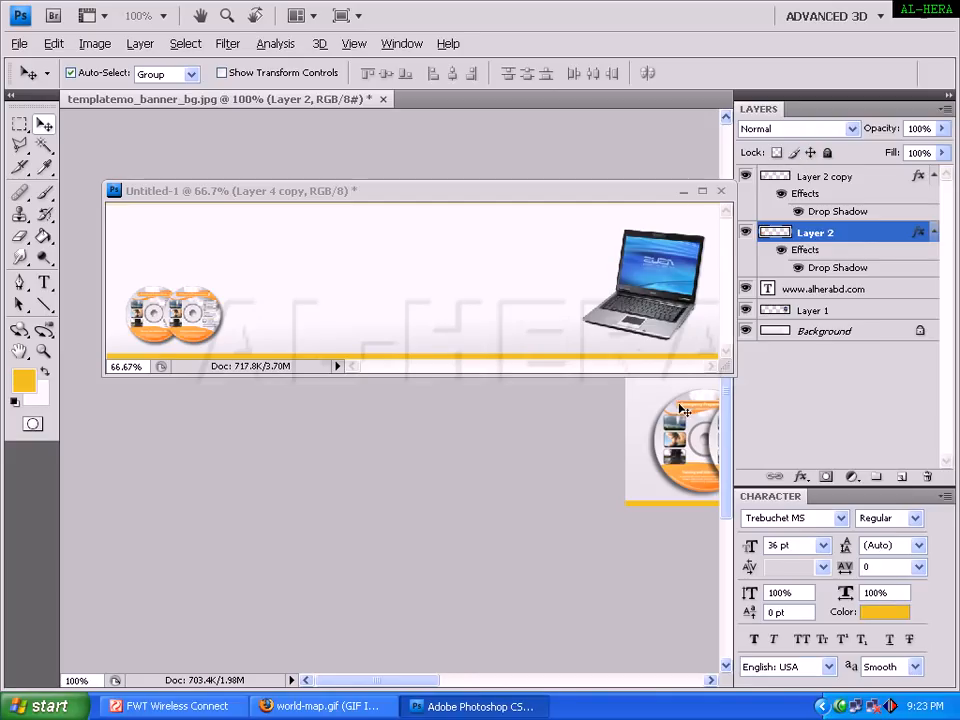
drag(670, 190, 470, 331)
key(Tab)
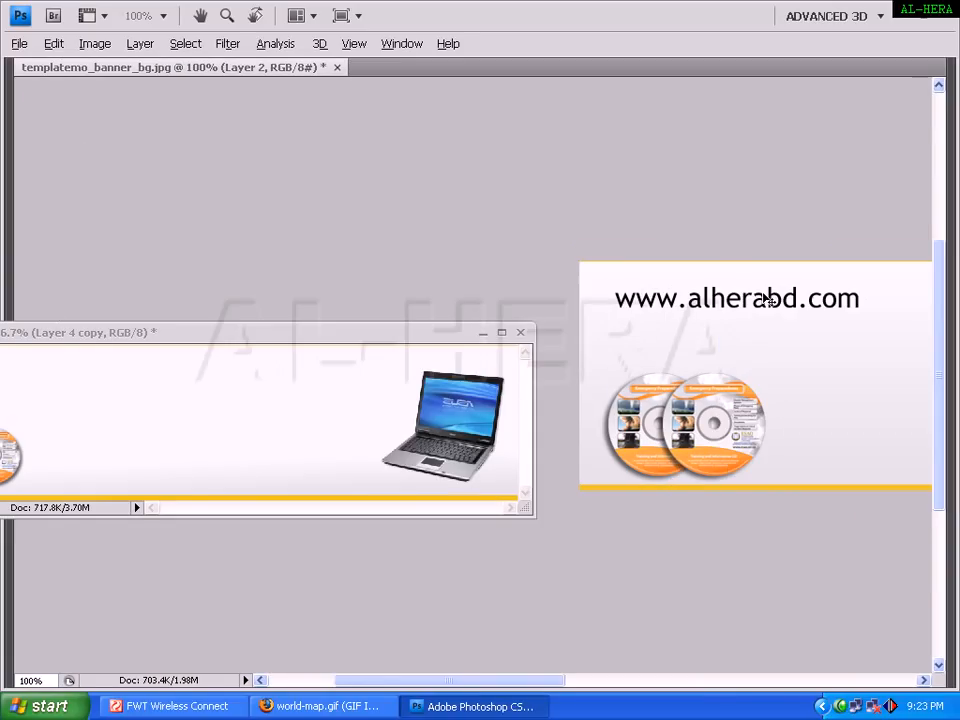
drag(782, 296, 280, 417)
double_click(343, 346)
drag(469, 337, 228, 296)
click(458, 345)
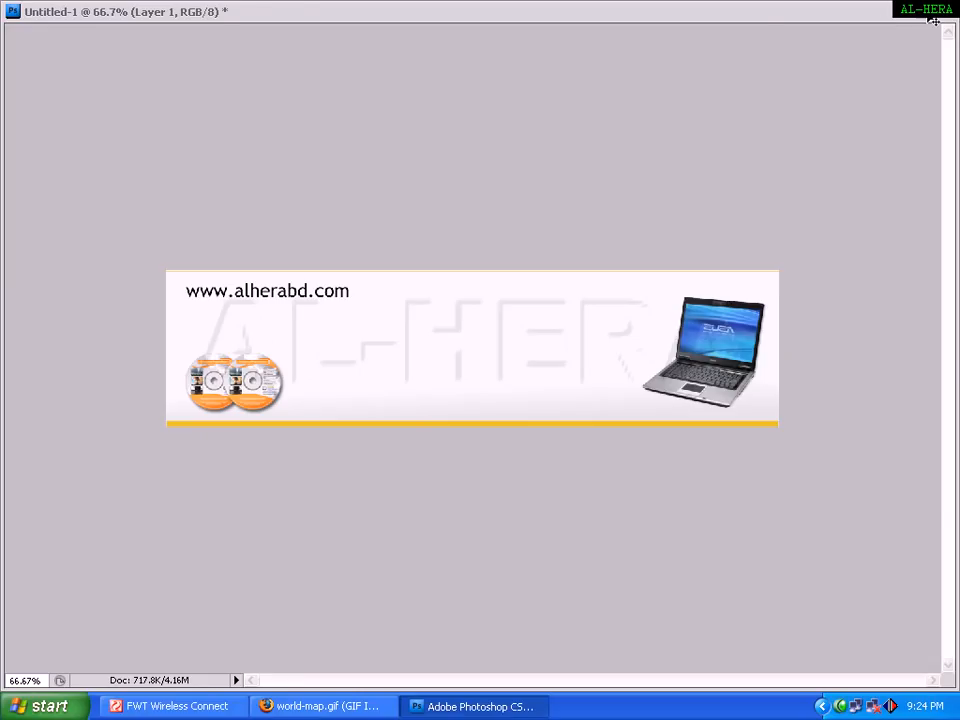
Review the assembled banner in a maximized window, and minimize it to reveal the reference banner
click(898, 15)
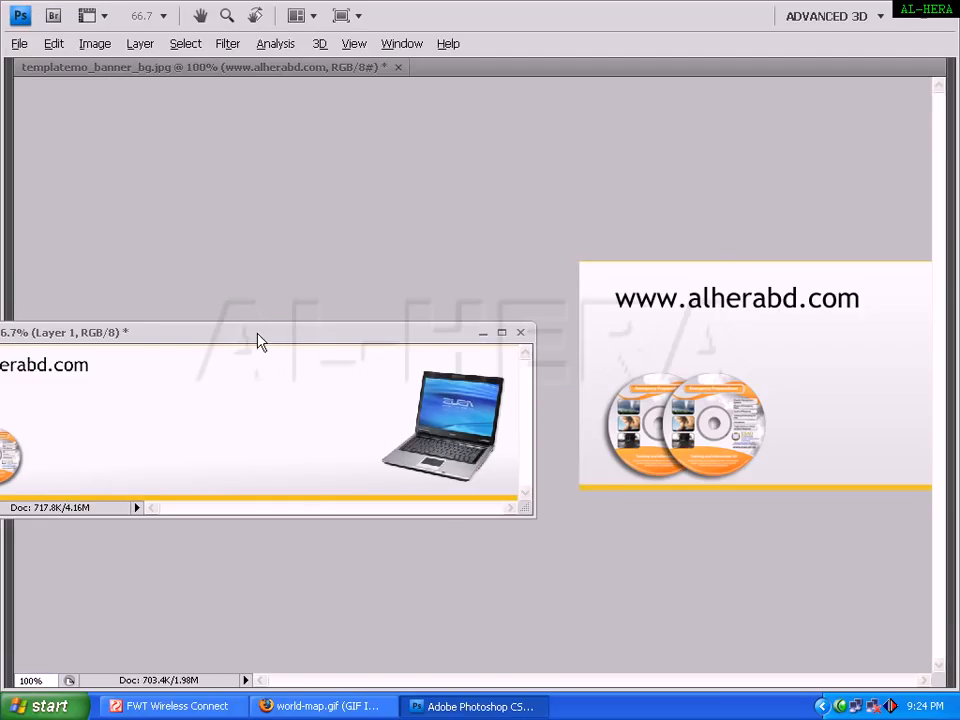
drag(258, 333, 493, 248)
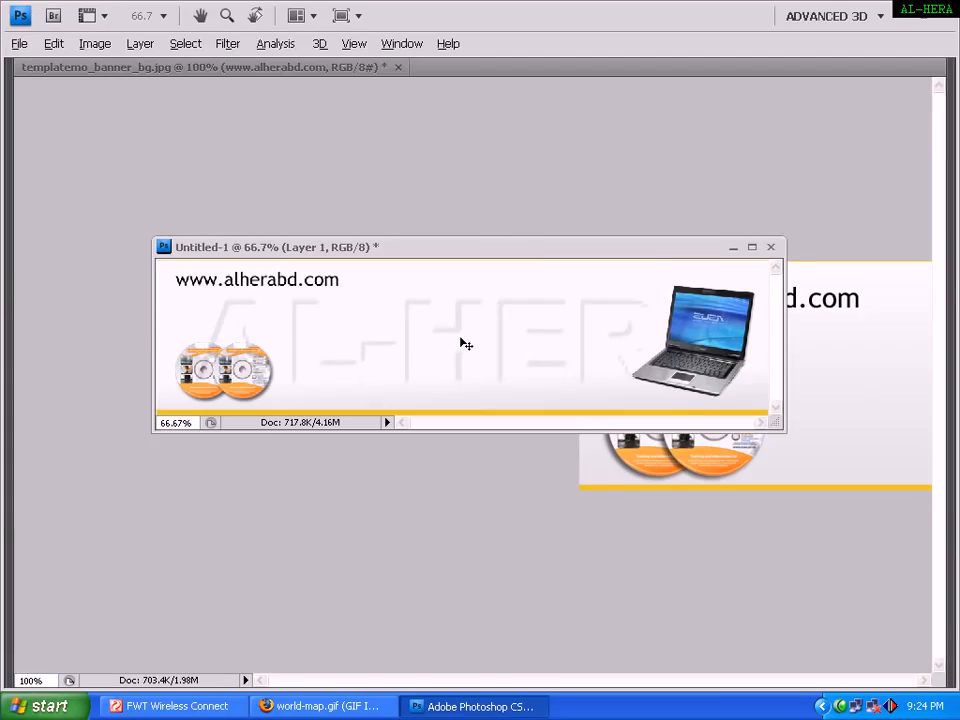
double_click(508, 250)
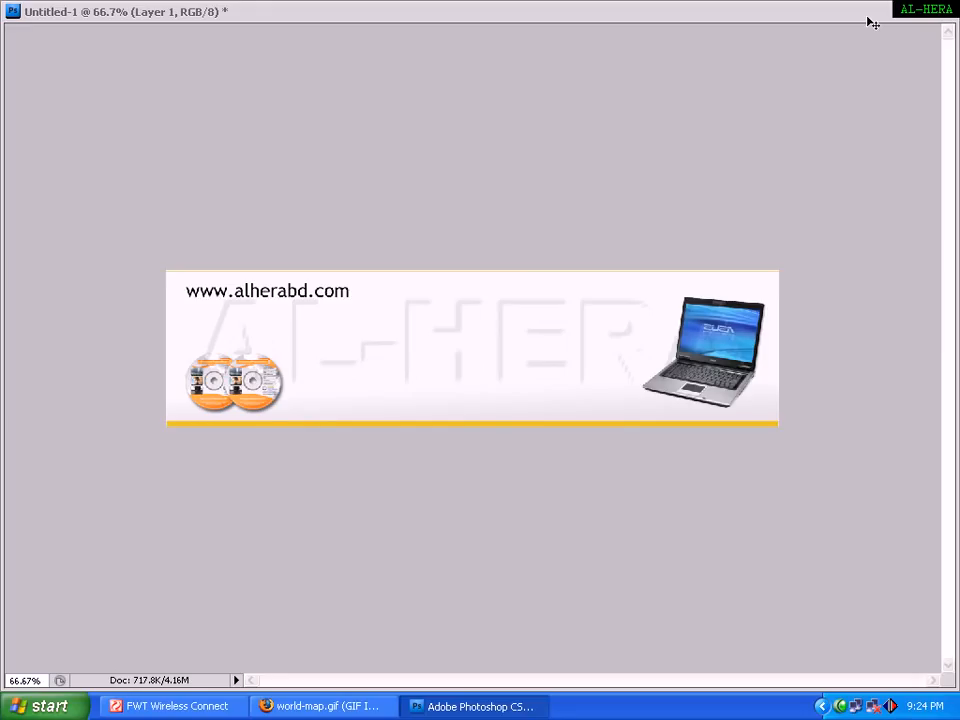
double_click(829, 15)
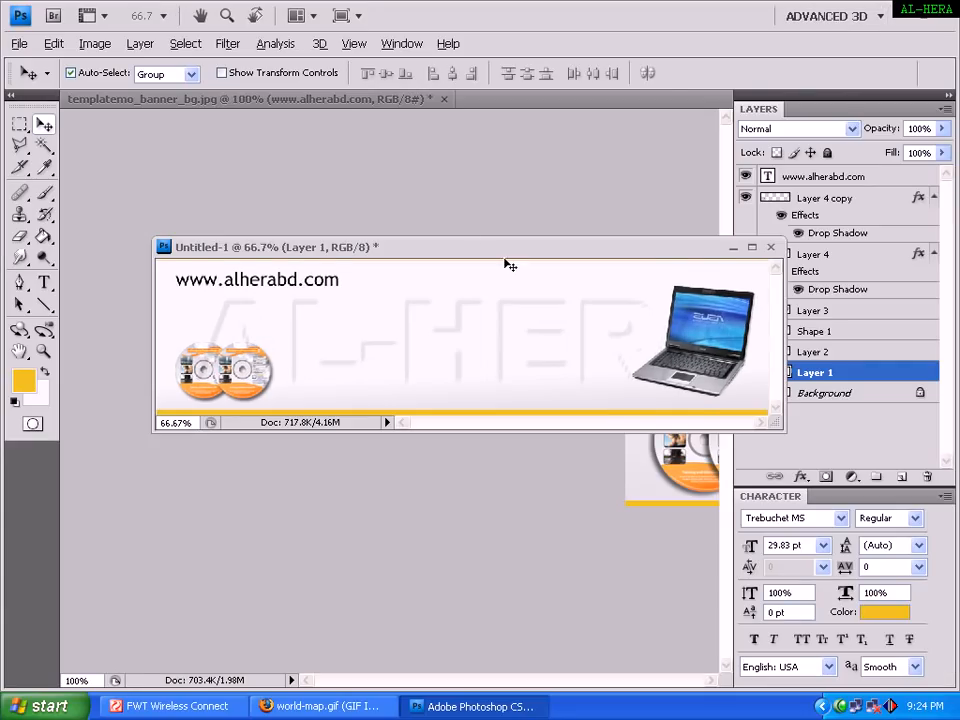
double_click(506, 252)
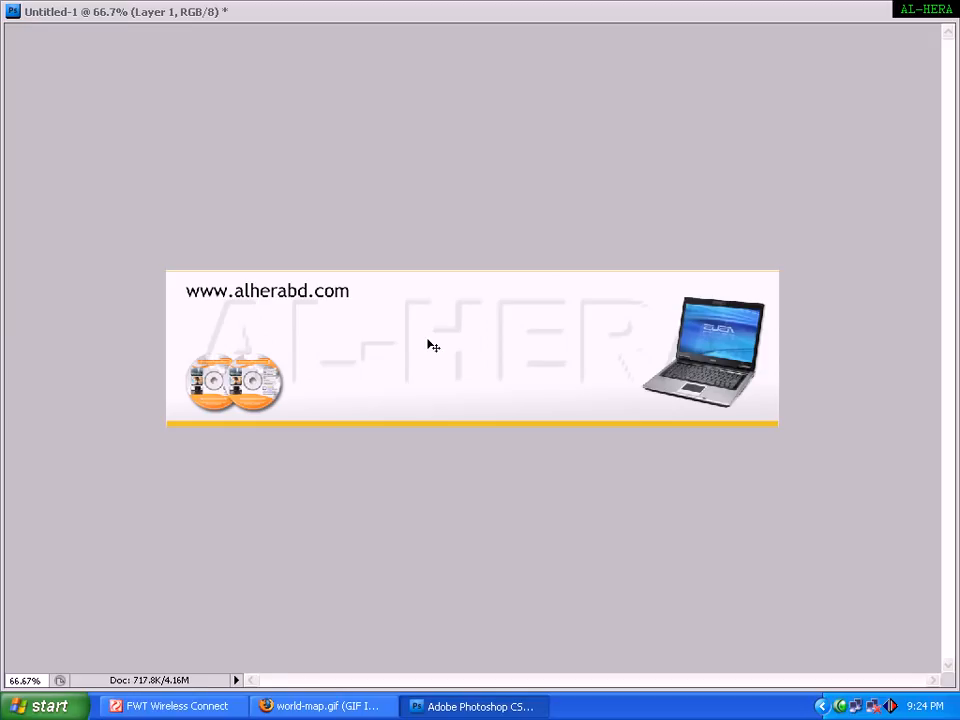
key(ctrl+e)
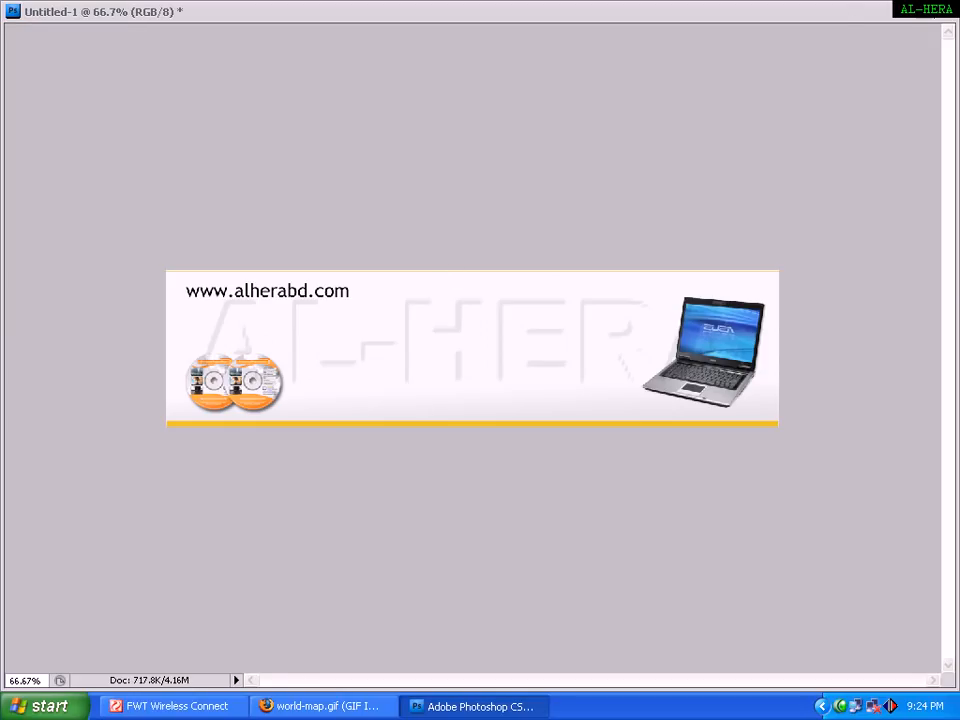
click(926, 11)
click(733, 246)
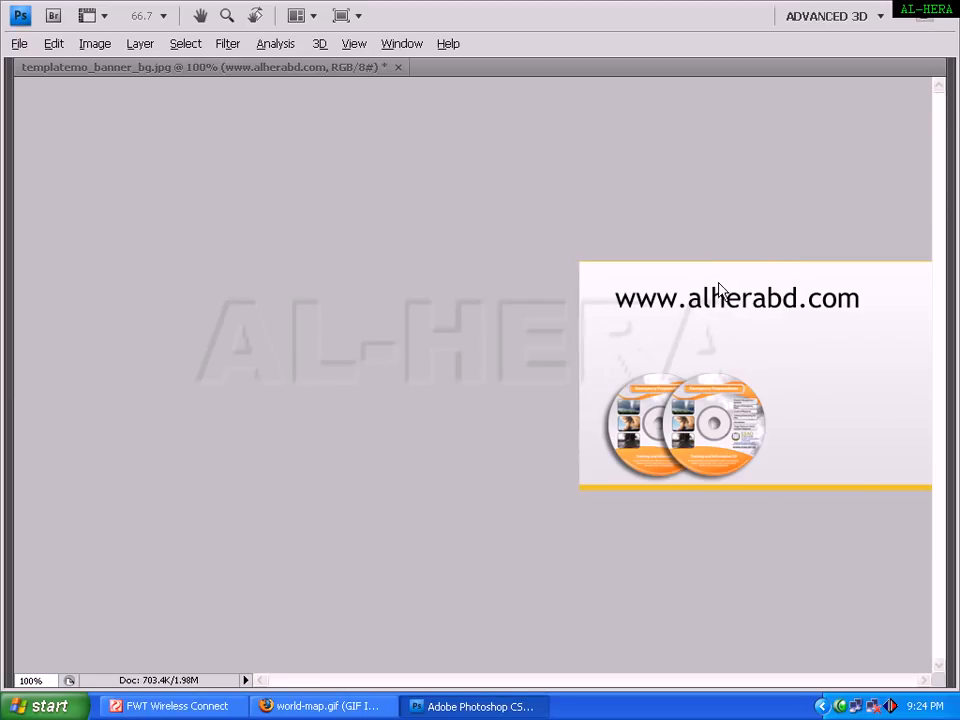
Bring back the new banner's floating window, enlarge it to fit the whole banner with surrounding space, and show the hidden panels
drag(718, 283, 600, 252)
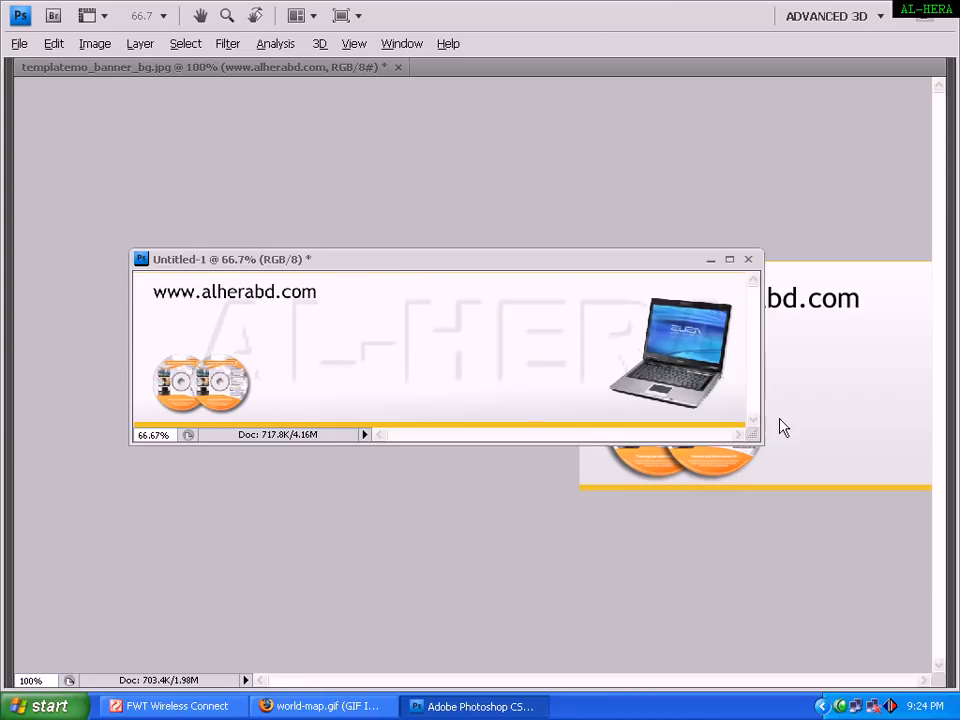
drag(762, 446, 905, 574)
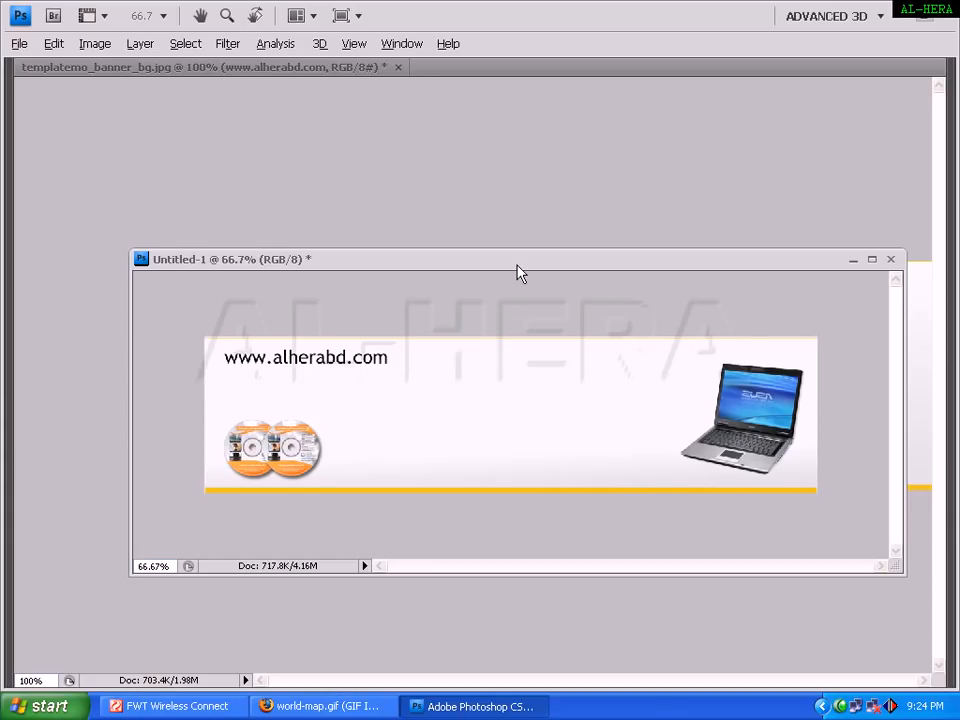
drag(518, 265, 511, 266)
key(Tab)
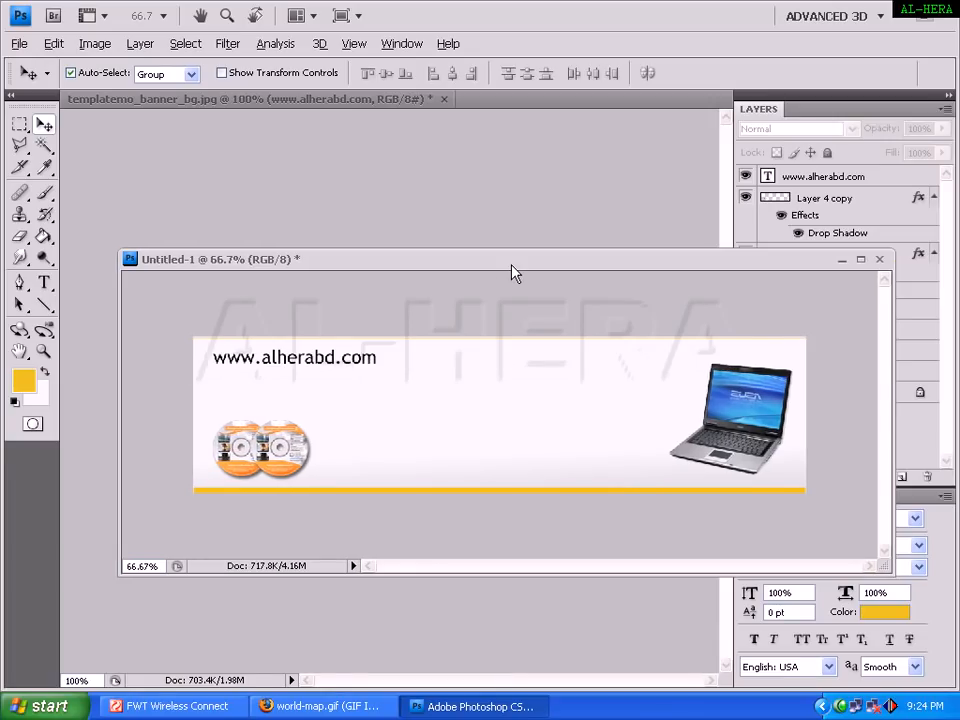
Compare the reference banner with the new banner, and reposition the new banner's floating window over the reference
click(517, 251)
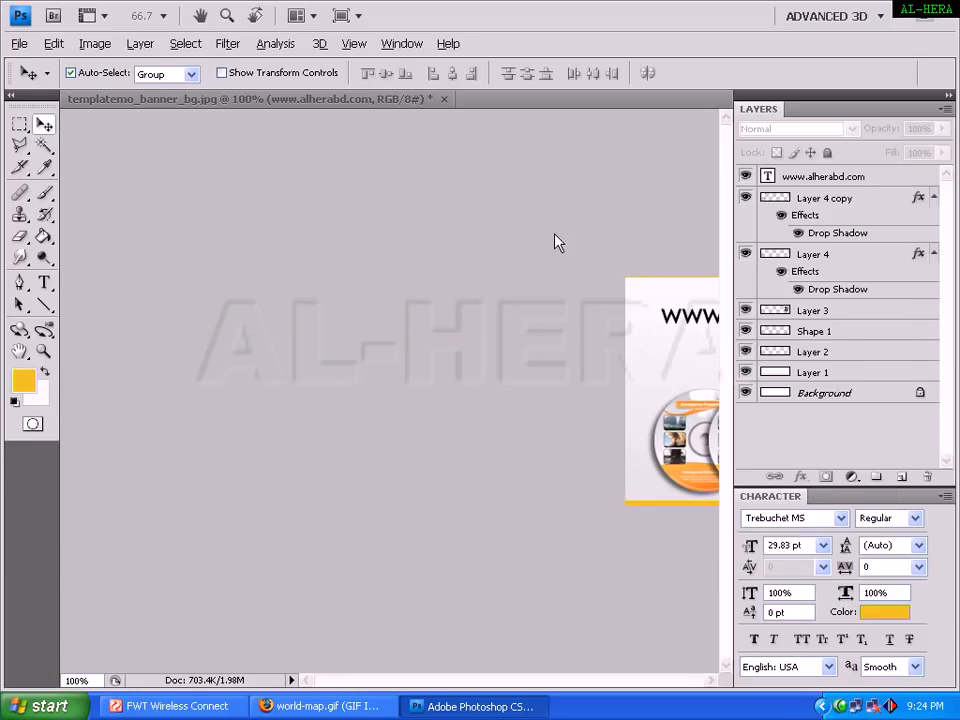
key(ctrl+Tab)
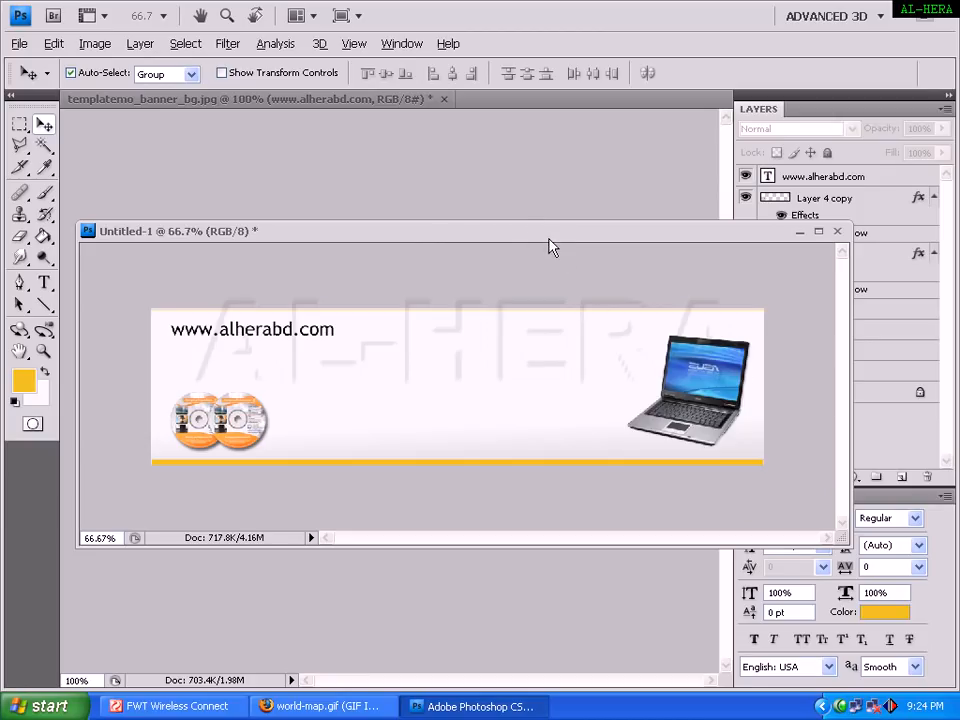
drag(534, 240, 561, 219)
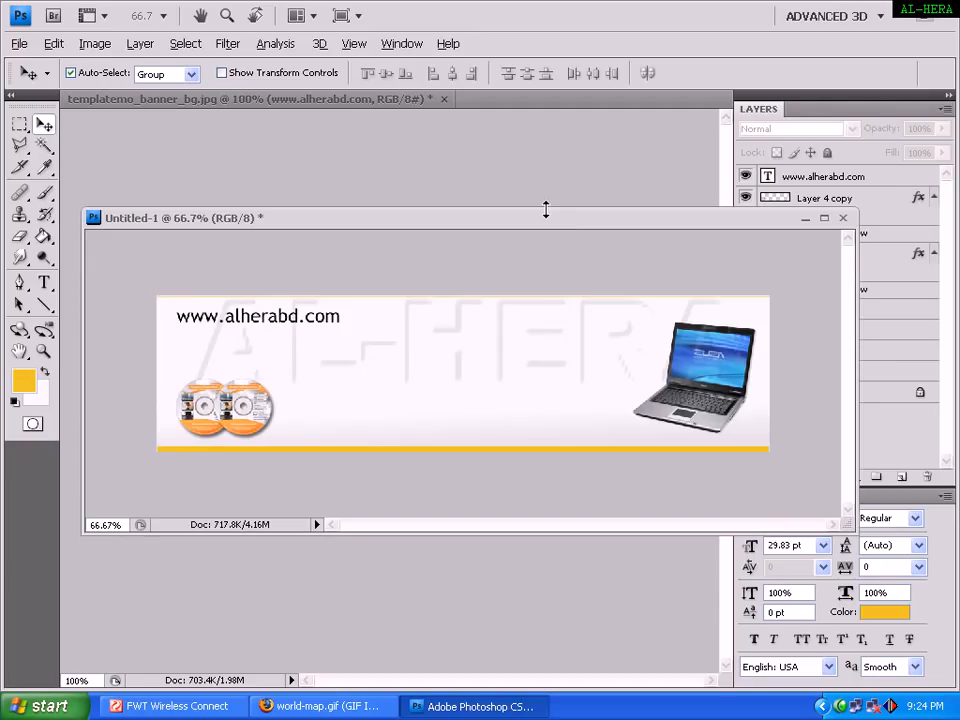